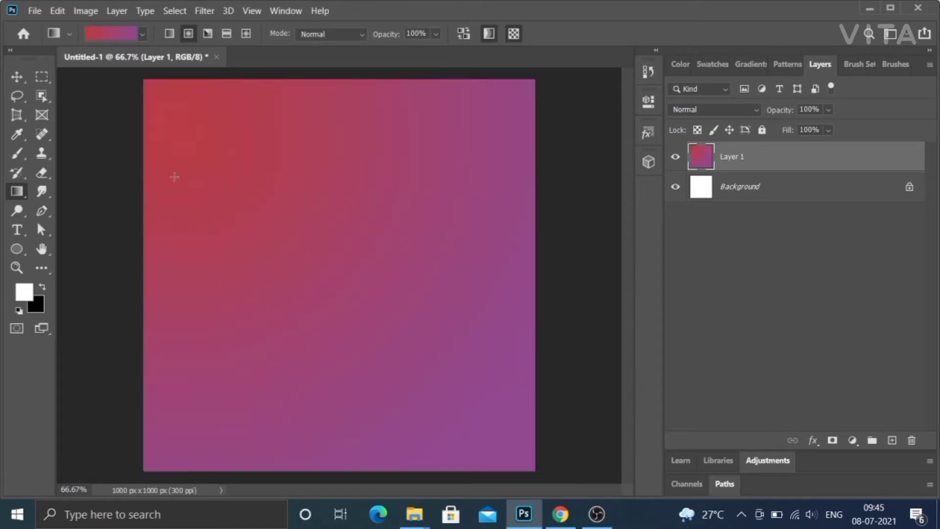
Step: Open the fakurian-design abstract gradient image from the Downloads folder
left_click(16, 77)
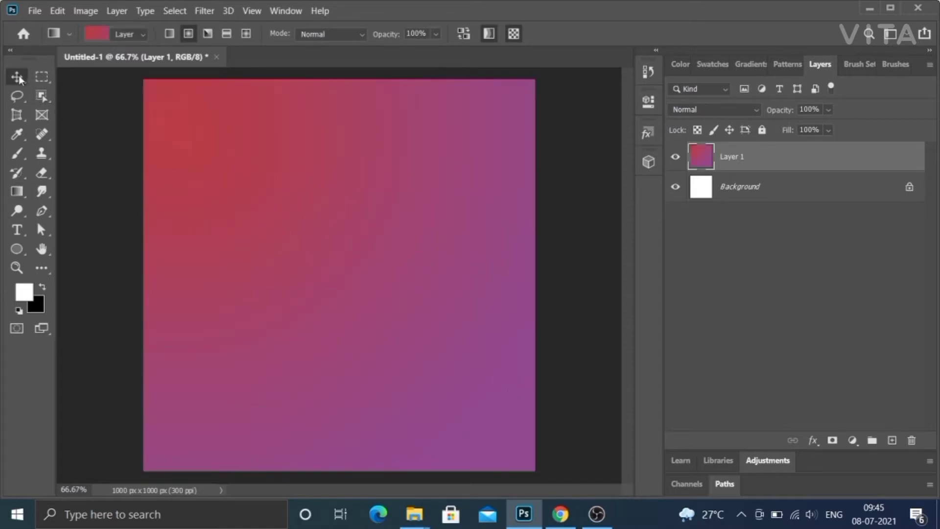
left_click(91, 120)
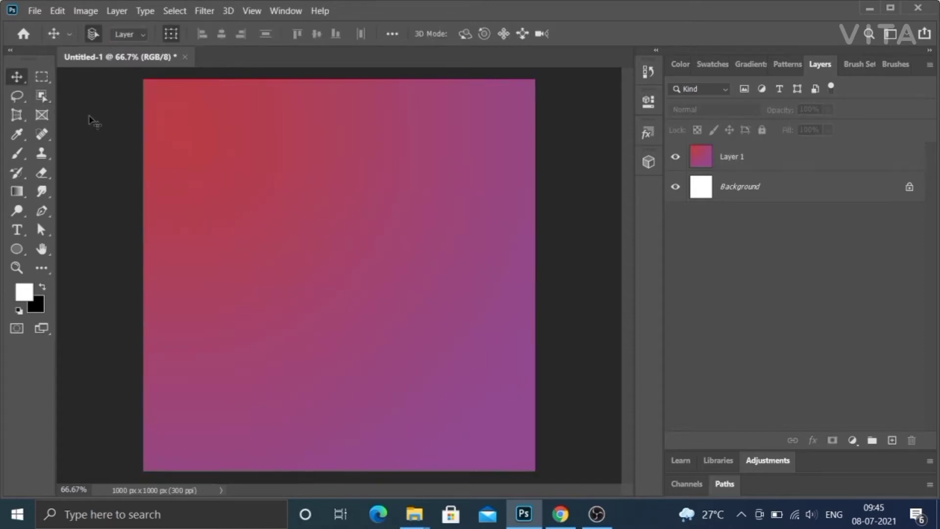
left_click(36, 14)
left_click(45, 42)
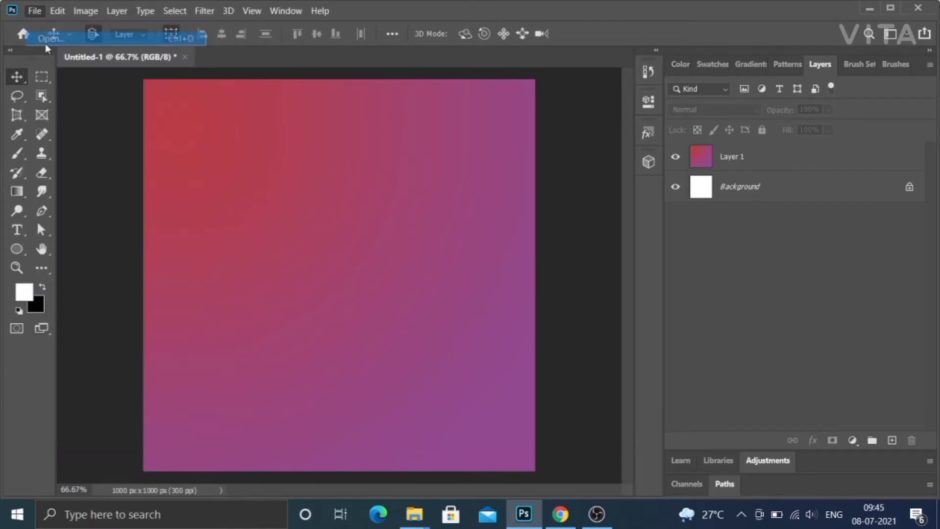
left_click(180, 269)
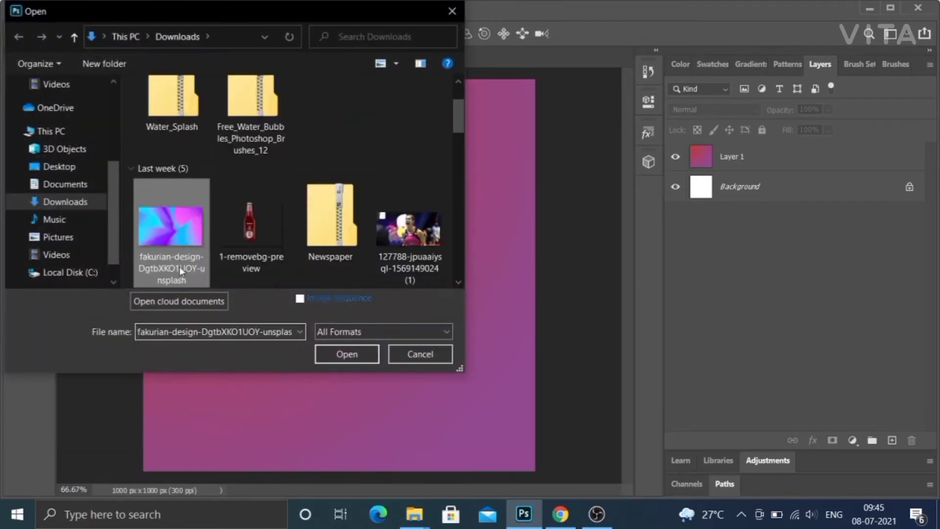
left_click(345, 358)
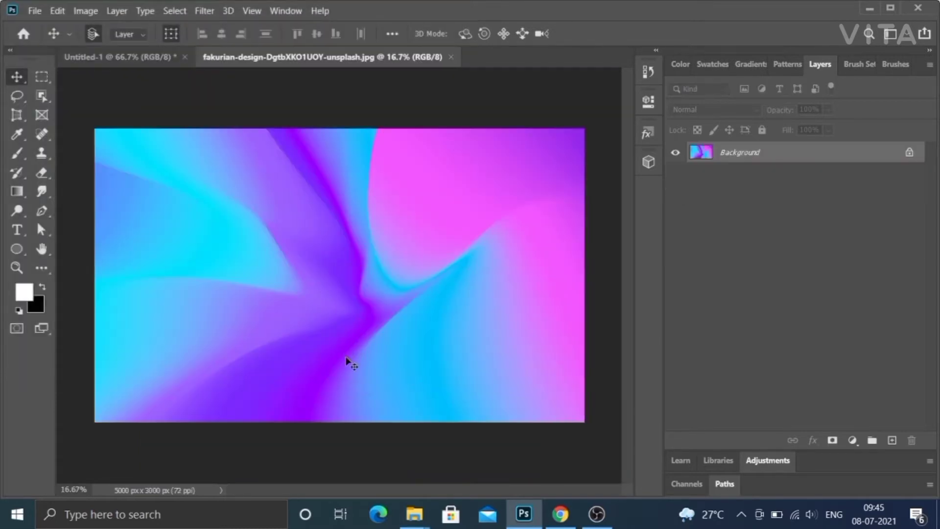
Step: Copy the whole abstract image into Untitled-1 as a new layer and convert that layer to a smart object
key("ctrl+a")
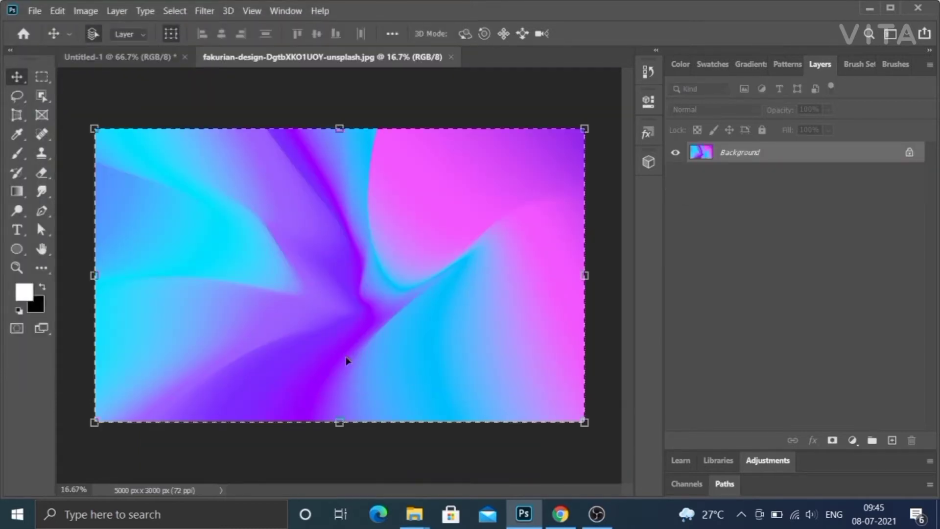
left_click(106, 58)
key("ctrl+v")
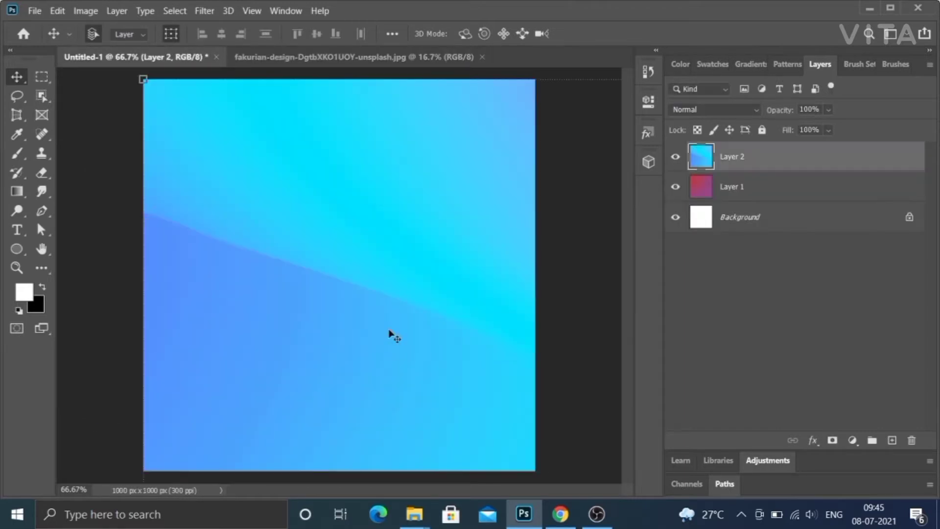
right_click(736, 165)
left_click(630, 203)
Step: Scale the pasted abstract image down proportionally to about 34% with Free Transform
key("ctrl+t")
left_click_drag(143, 80, 164, 168)
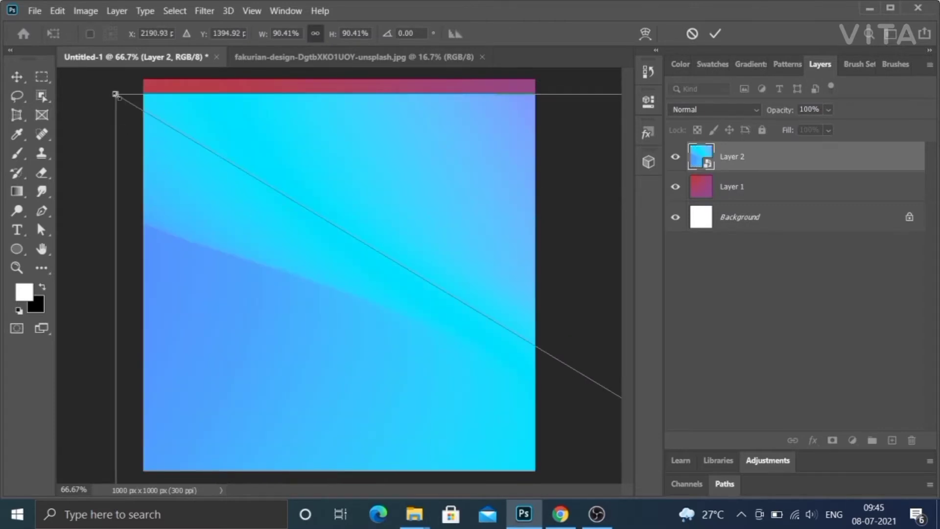
left_click_drag(115, 94, 392, 291)
left_click_drag(478, 372, 270, 287)
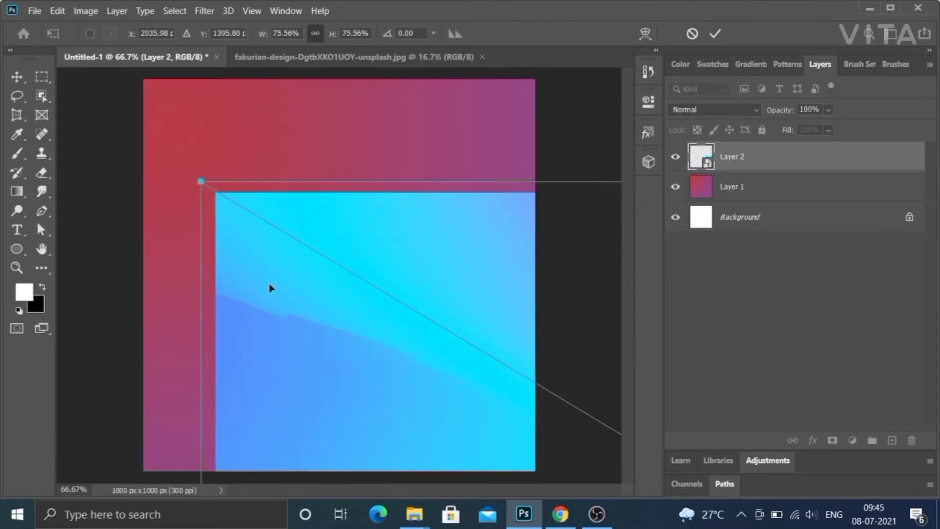
left_click_drag(200, 184, 395, 289)
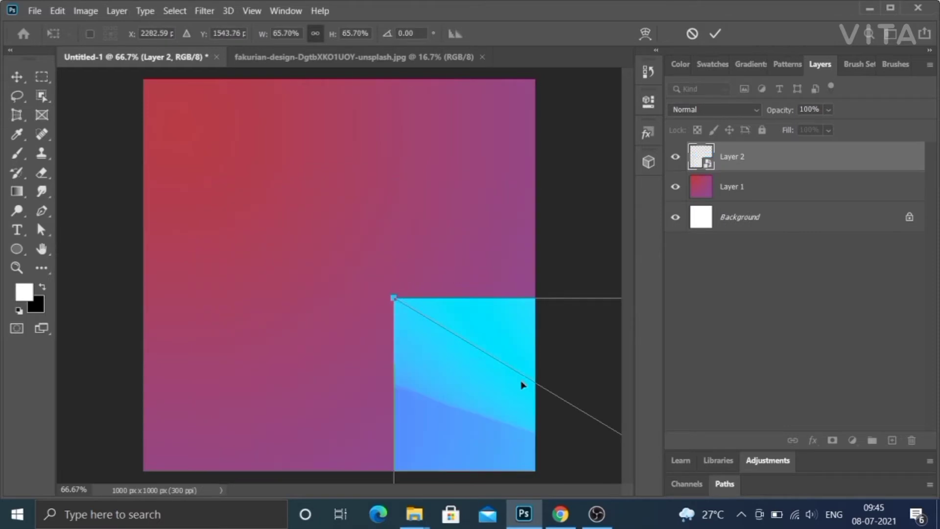
left_click_drag(521, 384, 256, 203)
left_click_drag(129, 115, 478, 273)
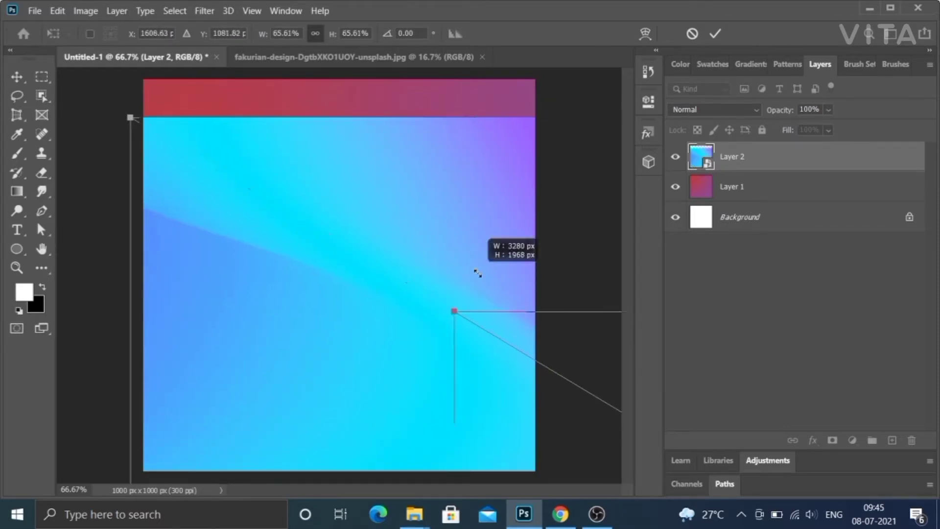
left_click_drag(501, 379, 247, 273)
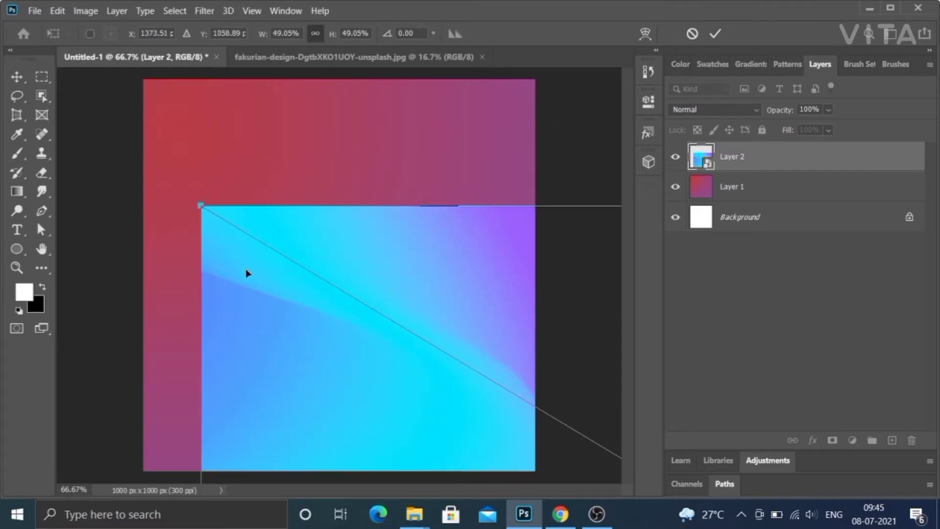
left_click_drag(337, 334, 321, 277)
left_click_drag(188, 146, 478, 319)
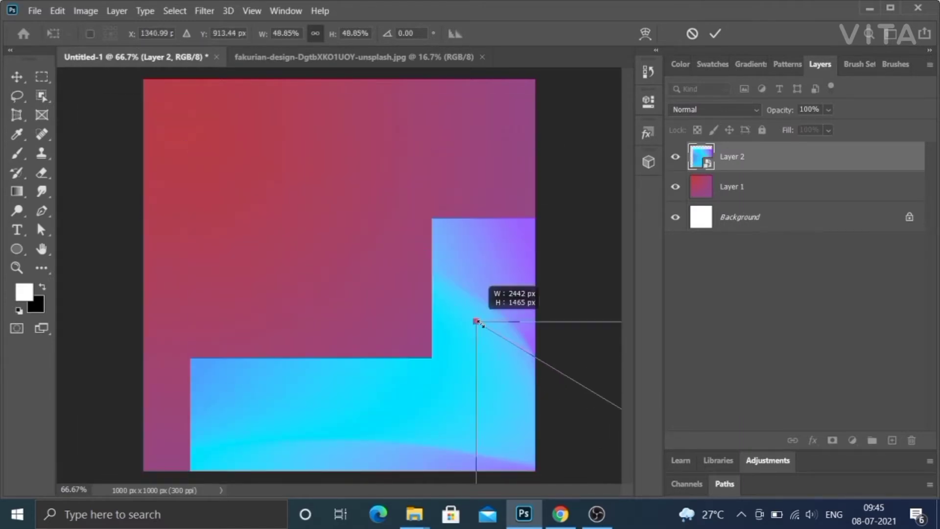
left_click_drag(514, 384, 254, 214)
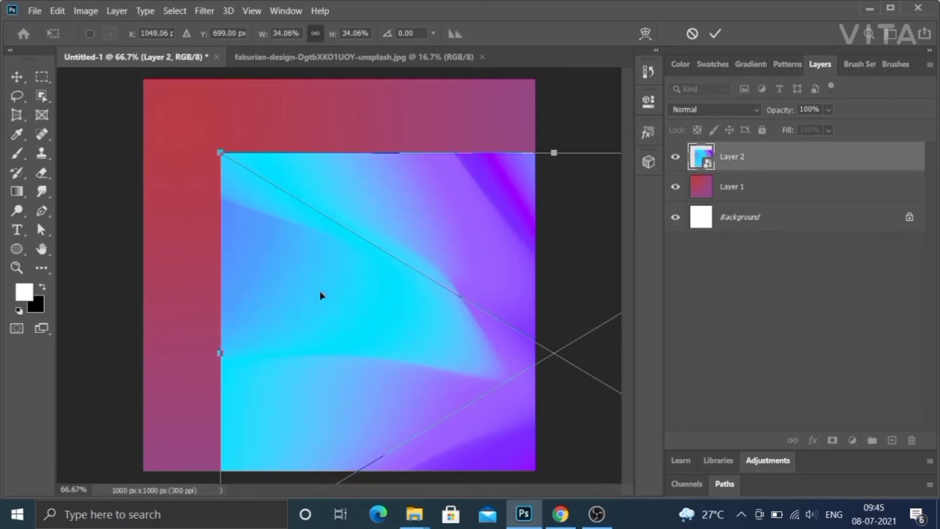
Step: Position the scaled abstract image so it covers the whole canvas, centred at about X 588 px, Y 489 px, and apply the transform
left_click_drag(322, 295, 212, 243)
left_click_drag(359, 328, 340, 307)
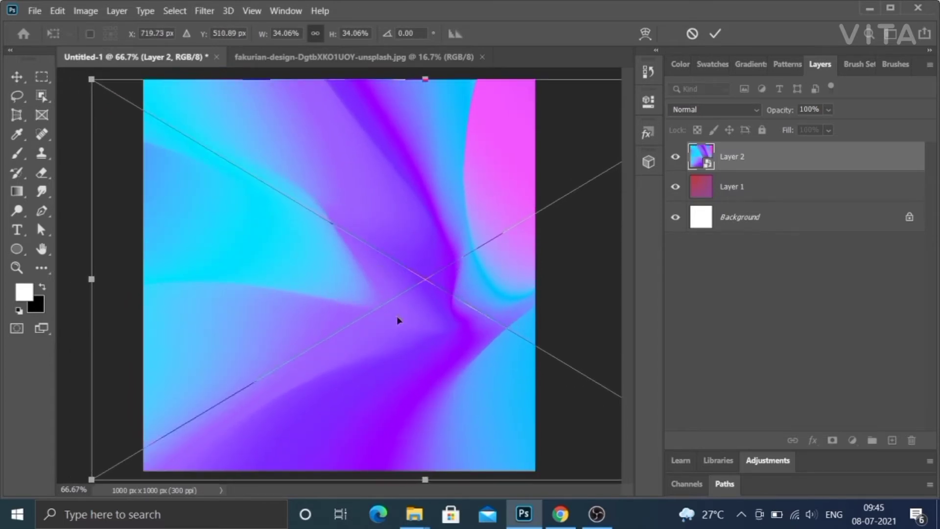
left_click_drag(397, 317, 345, 306)
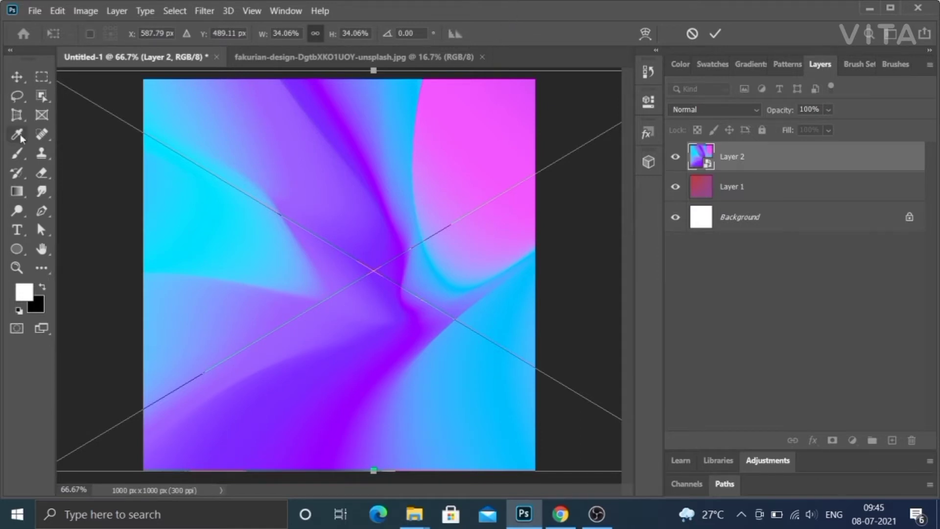
left_click(17, 77)
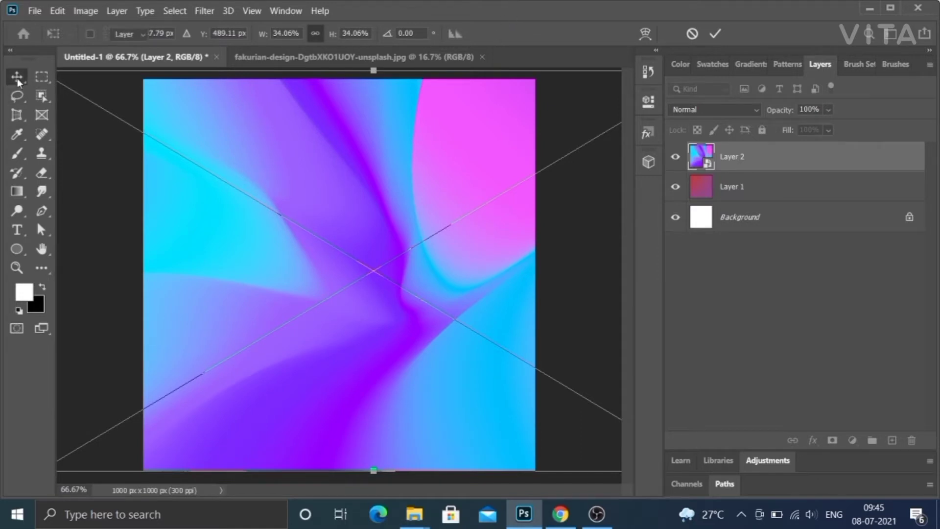
Step: Keep the abstract image layer in Normal blend mode and move it below the red-purple gradient layer
left_click(718, 109)
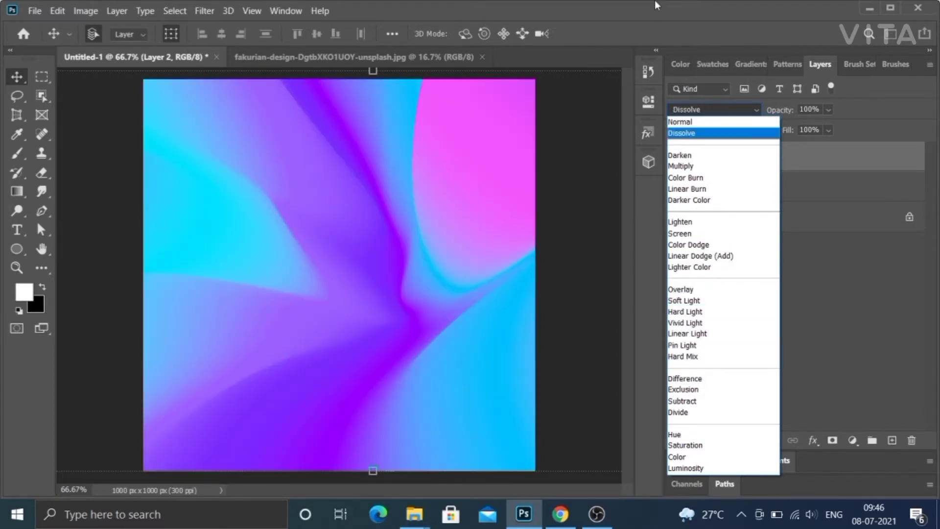
left_click(722, 122)
left_click_drag(743, 160, 750, 195)
Step: Set the blend mode of the red-purple gradient layer to Color Burn
left_click(745, 160)
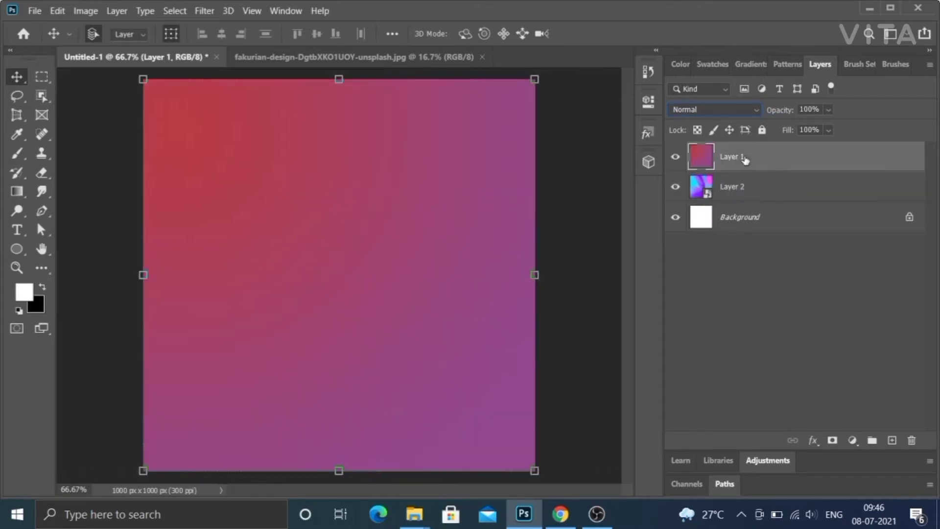
left_click(726, 111)
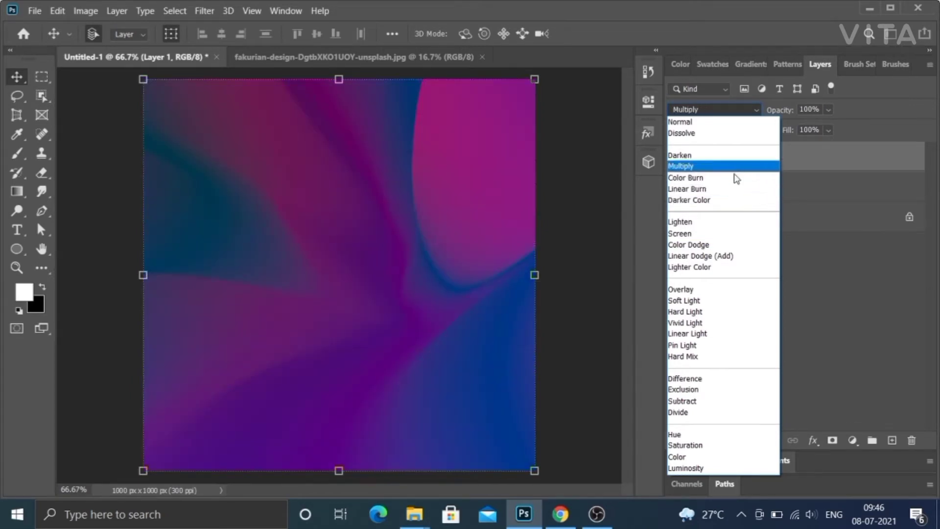
left_click(735, 178)
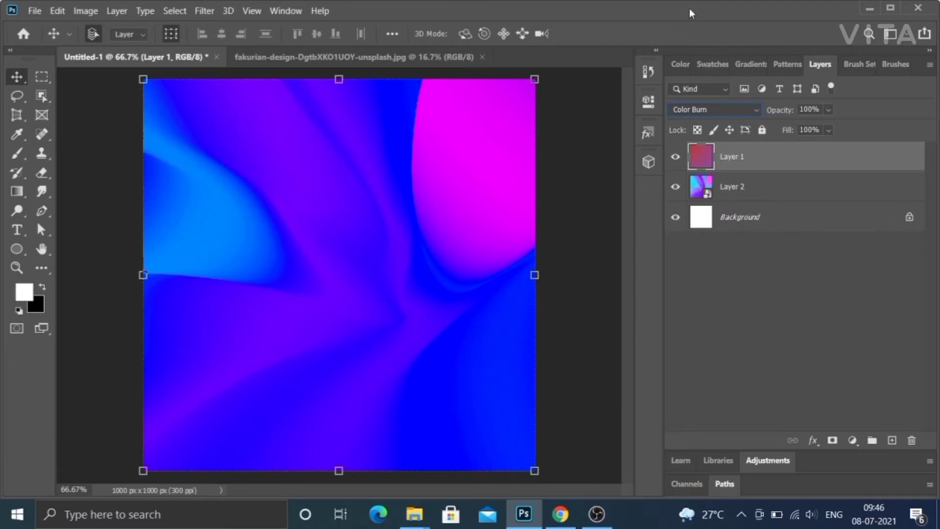
left_click(93, 140)
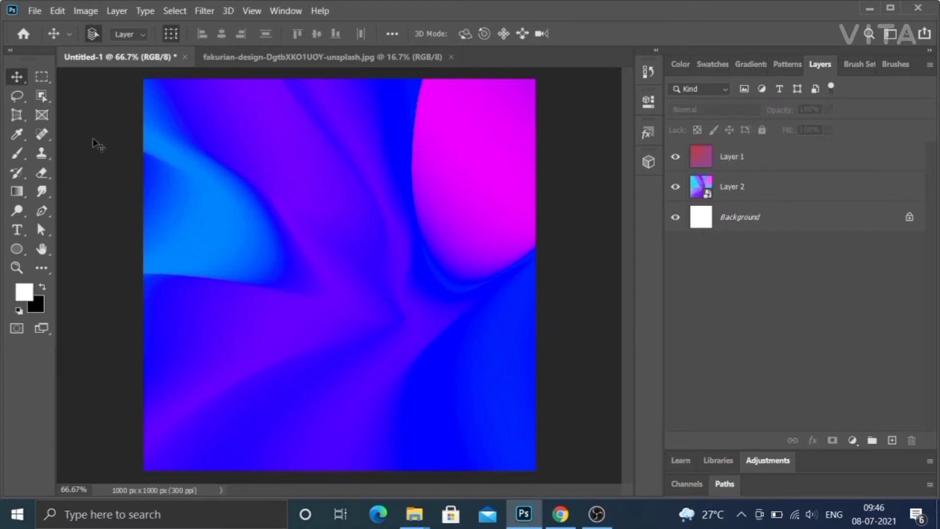
Step: Open 1-removebg-preview.png from Downloads and bring its bottle into the centre of Untitled-1 as a new layer
left_click(37, 13)
left_click(49, 38)
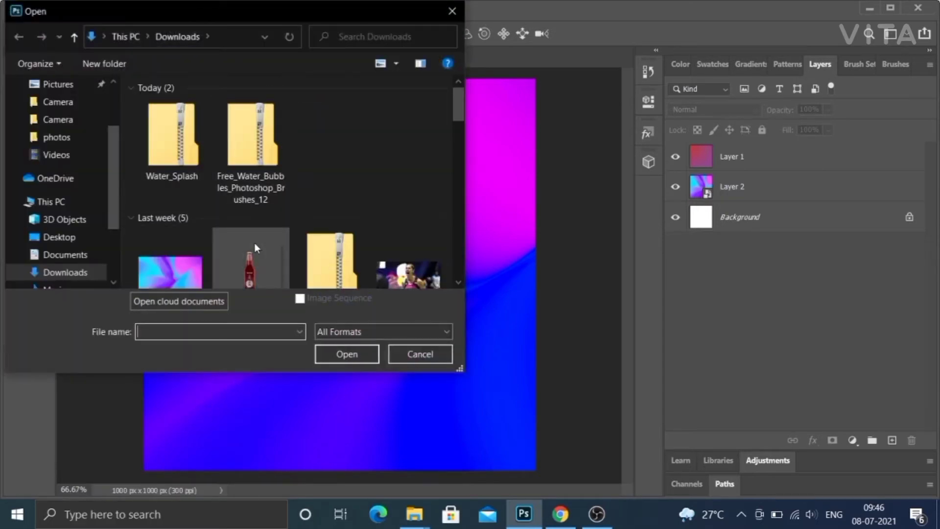
left_click(255, 243)
left_click(347, 354)
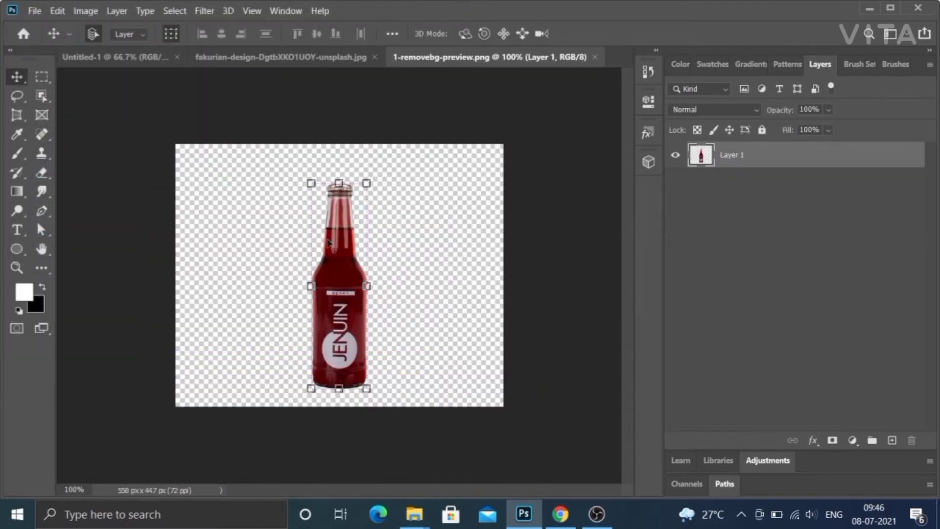
left_click_drag(329, 241, 437, 321)
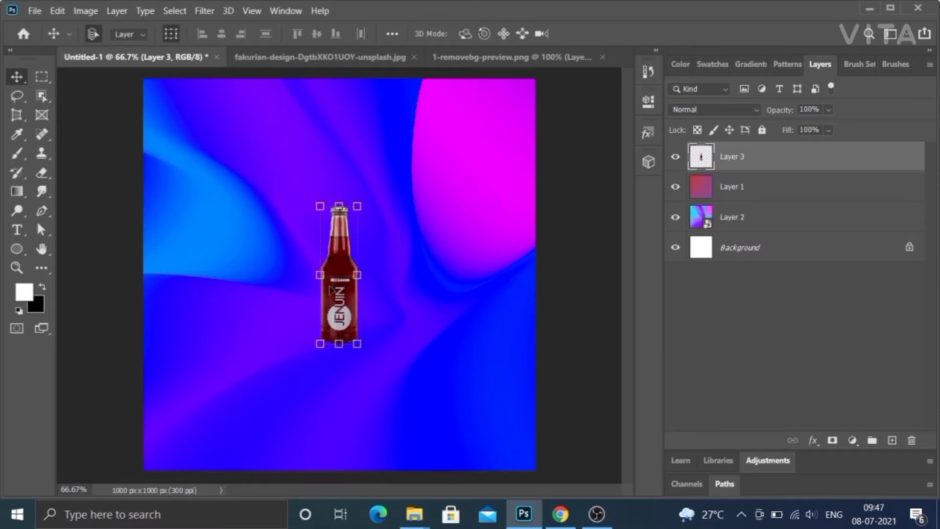
Step: Duplicate the bottle twice to form a row of three and enlarge the middle bottle to about 143%
mouse_move(332, 290)
left_mouse_down()
mouse_move(319, 263)
mouse_move(297, 287)
mouse_move(275, 288)
mouse_move(394, 287)
mouse_move(342, 281)
left_mouse_up()
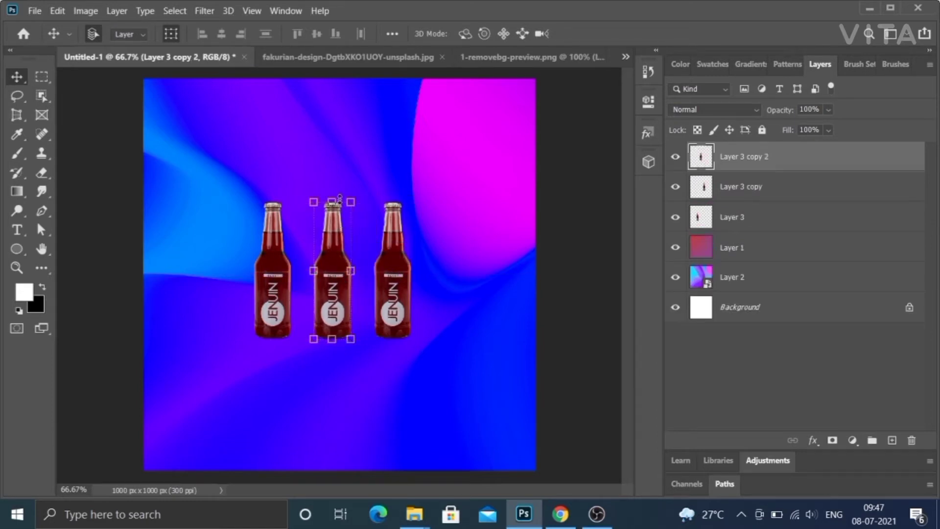
left_click_drag(353, 195, 367, 144)
mouse_move(335, 233)
left_mouse_down()
mouse_move(327, 236)
mouse_move(336, 244)
left_mouse_up()
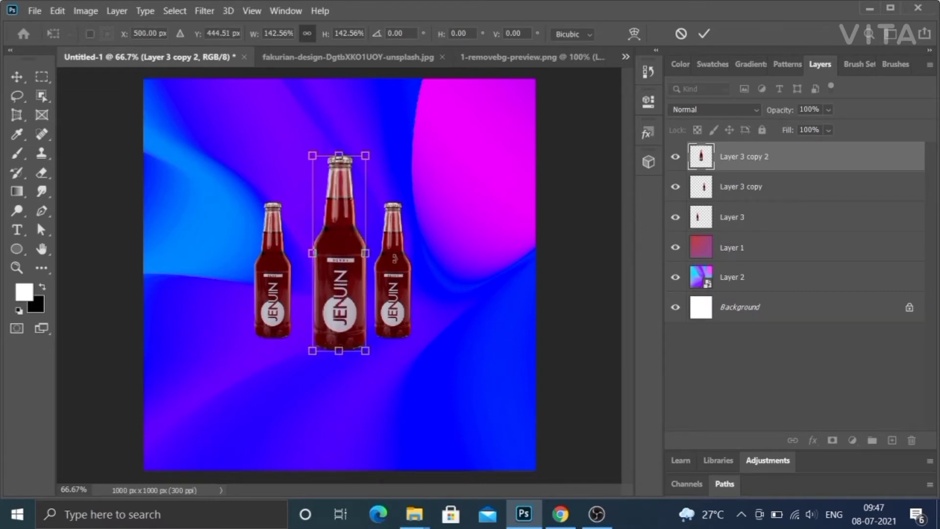
left_click(21, 74)
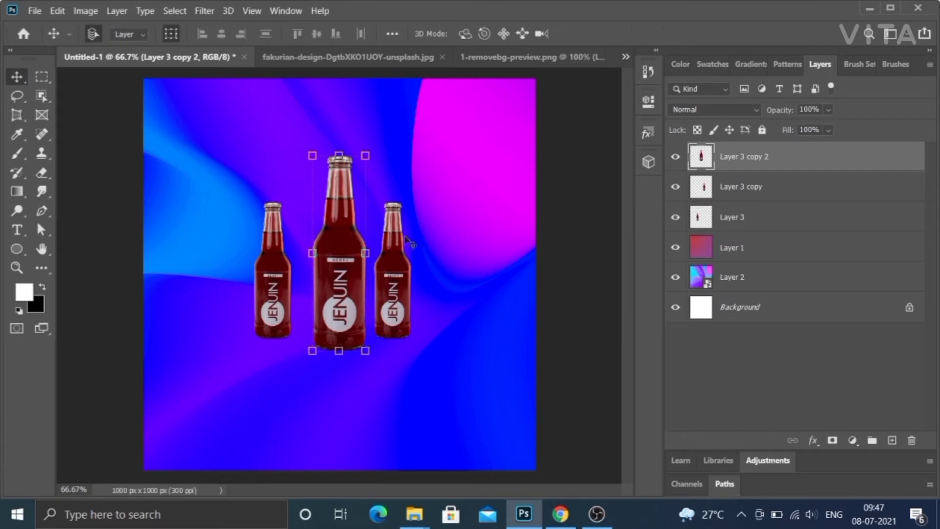
Step: Shift the right bottle slightly outward and down, and lower the left bottle slightly to match it
left_click(401, 260)
left_click_drag(402, 263, 411, 267)
left_click_drag(277, 255, 277, 259)
left_click(117, 214)
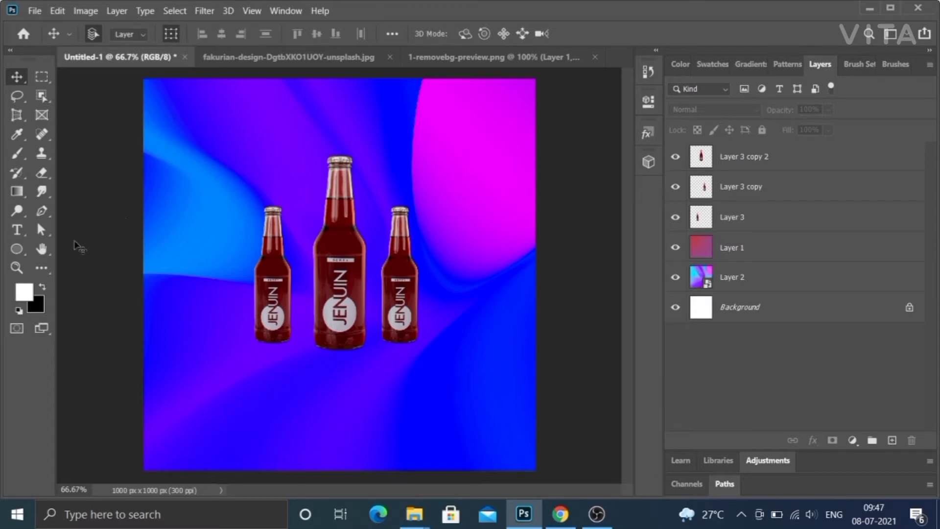
Step: Add the white Arial text "JENUIN" at 3 pt below the bottles
left_click(17, 229)
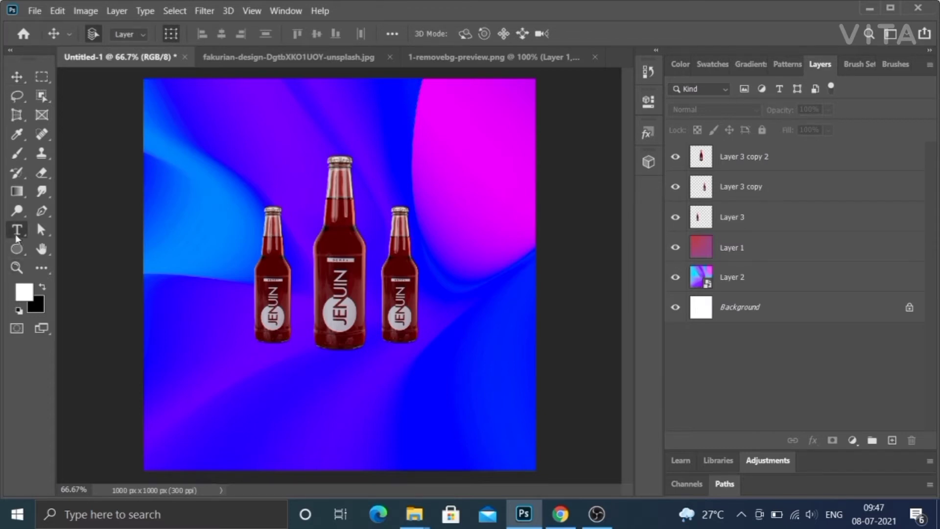
left_click(253, 405)
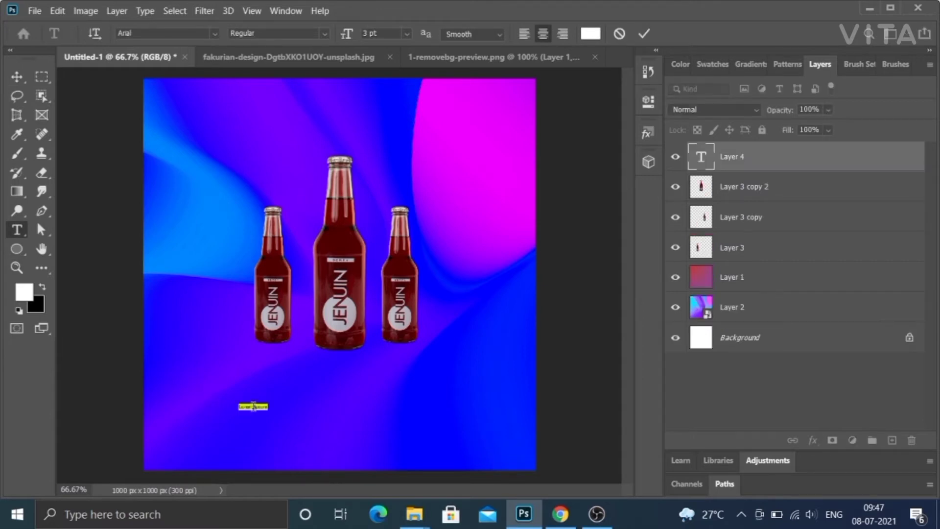
key("BackSpace")
key("ctrl+Return")
key("v")
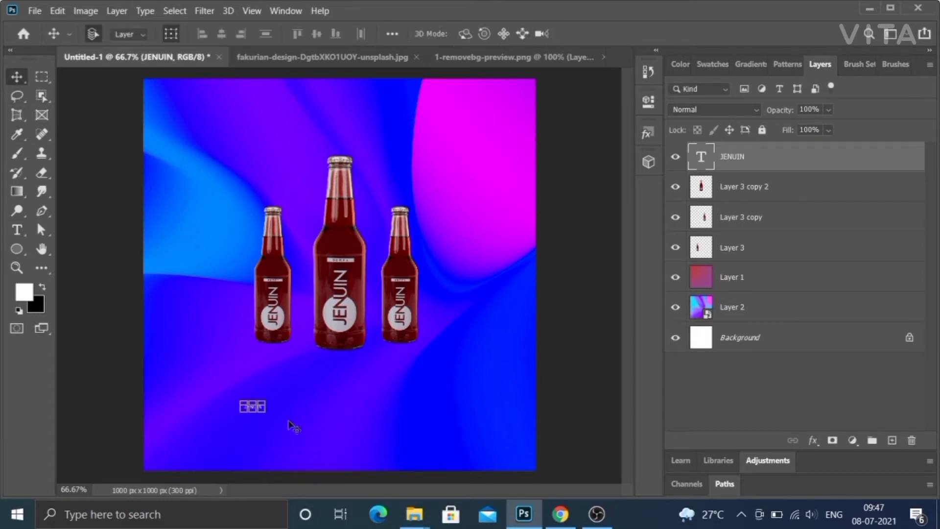
Step: Enlarge the JENUIN text to about 1119% and place it just below the bottles
left_click_drag(263, 400, 427, 347)
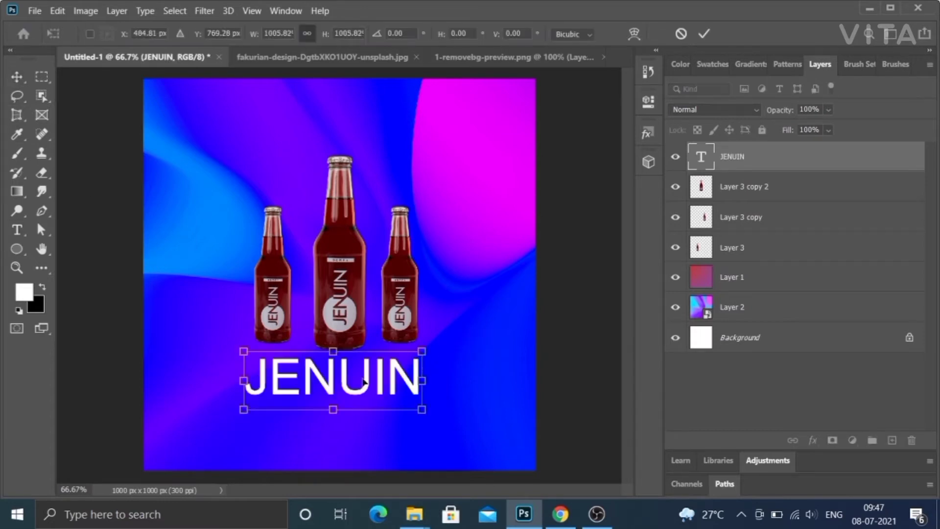
left_click_drag(361, 379, 386, 392)
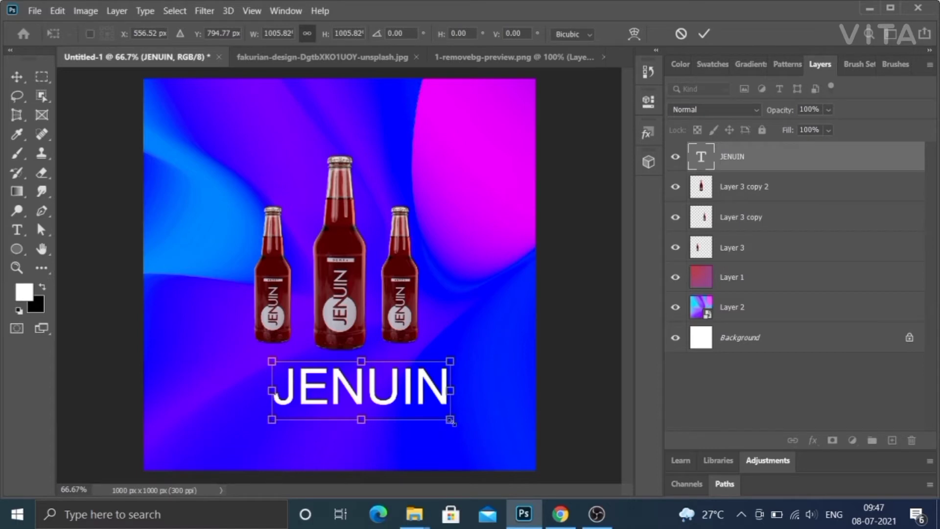
left_click_drag(451, 421, 470, 426)
left_click_drag(382, 397, 361, 393)
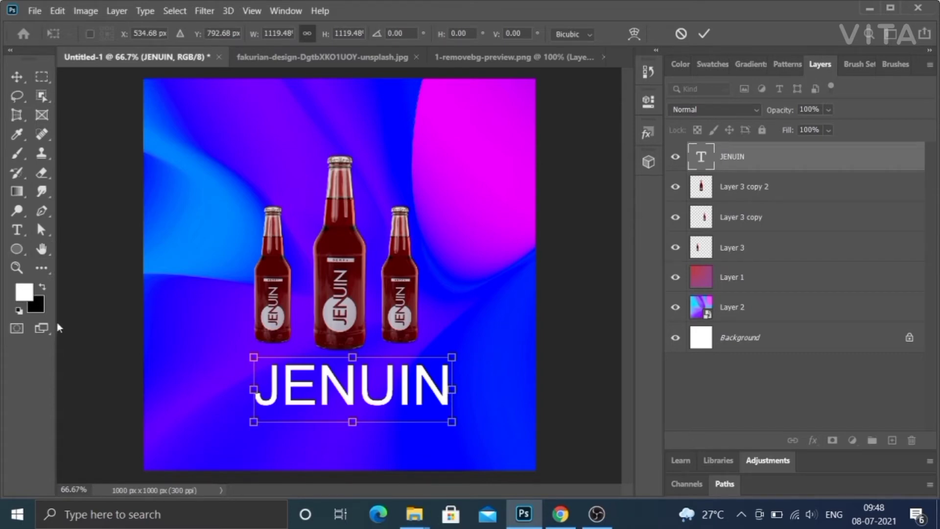
left_click(16, 76)
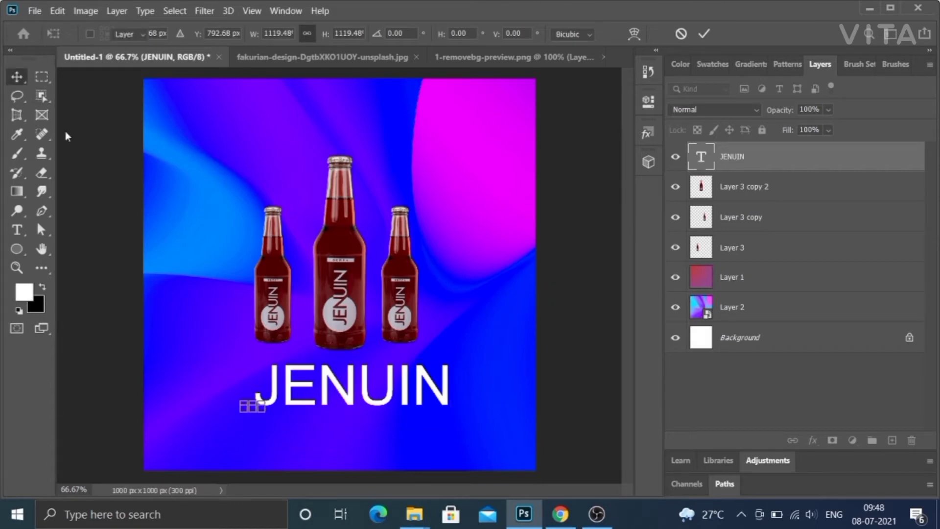
left_click(80, 176)
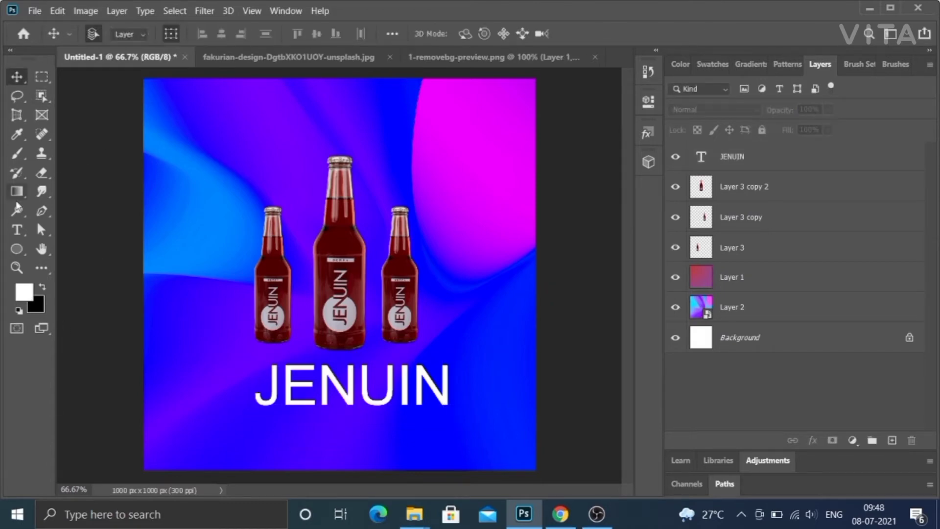
Step: Draw an ellipse of about 270 by 291 px over the first letters of JENUIN with white fill and white stroke
left_click(17, 249)
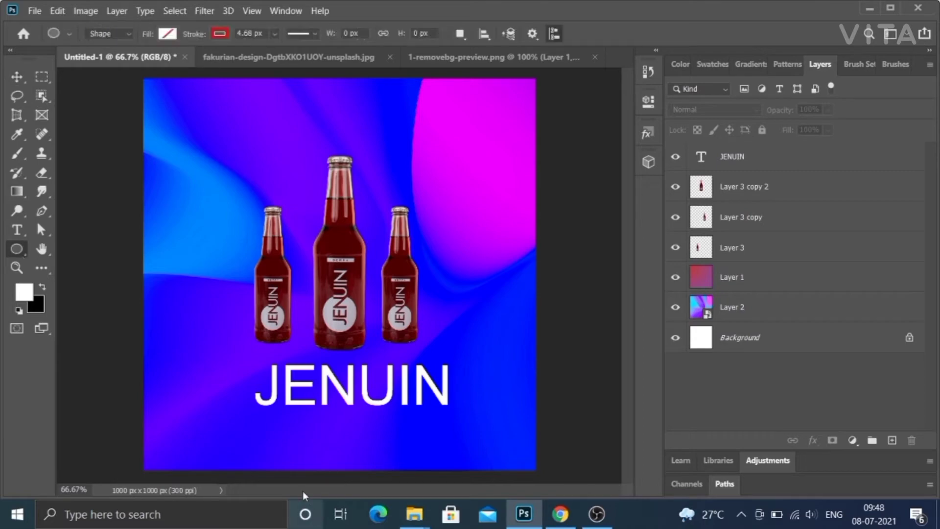
left_click_drag(253, 352, 357, 464)
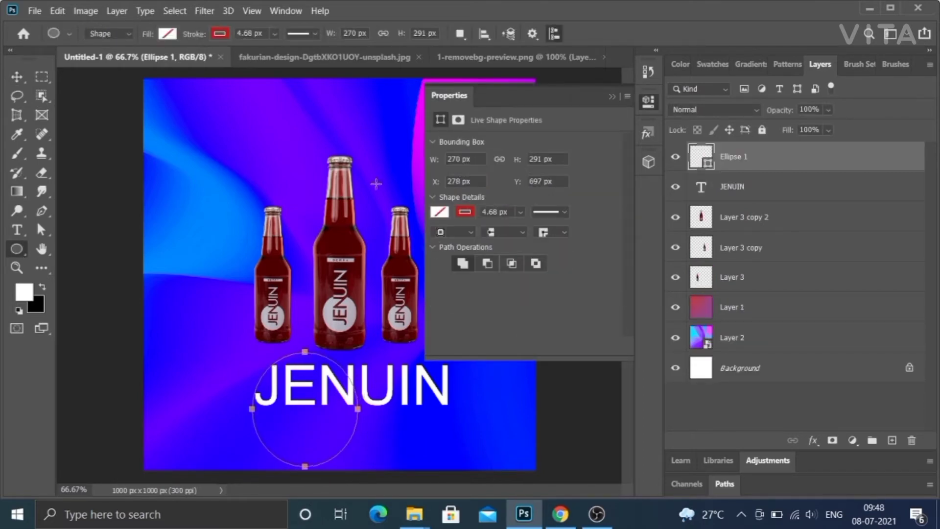
left_click(465, 212)
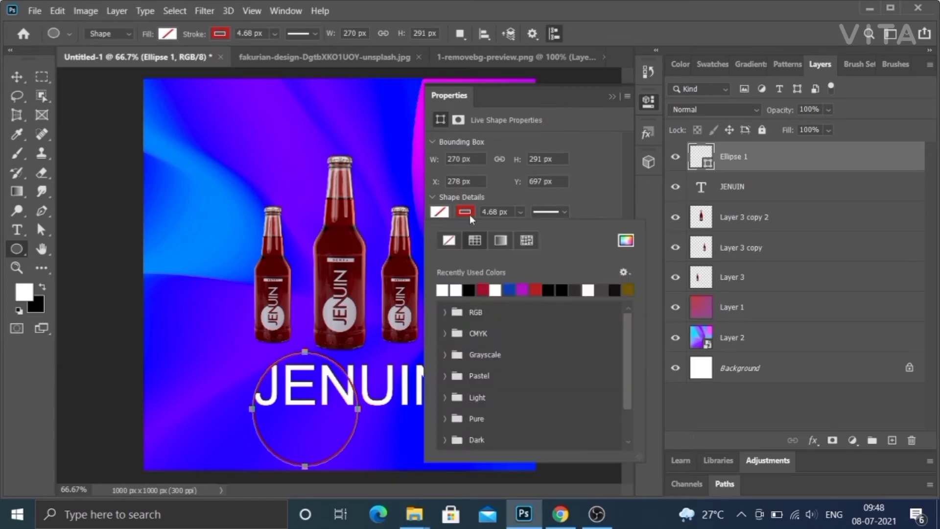
left_click(446, 288)
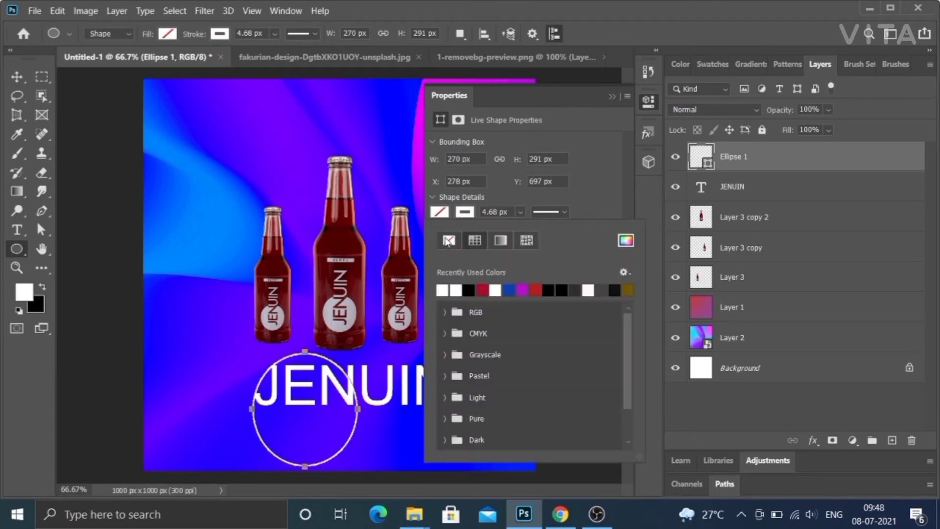
left_click(446, 288)
left_click(609, 98)
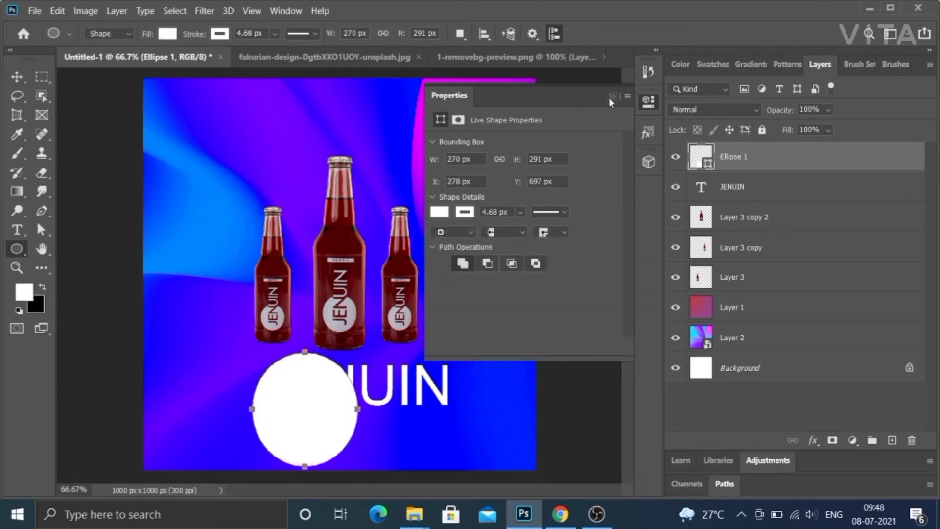
left_click(611, 97)
Step: Move the white ellipse slightly up and left, and shift the JENUIN text left so its first letters fall within it
left_click(16, 76)
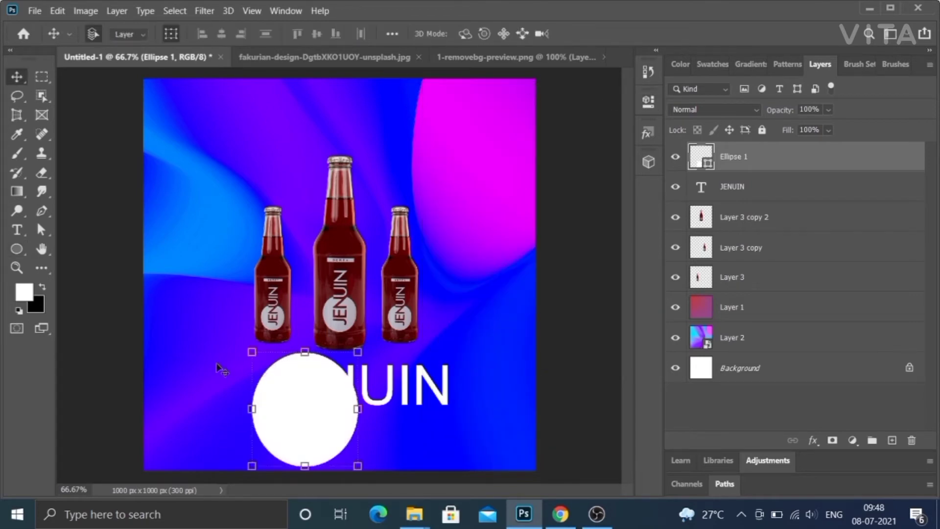
left_click_drag(340, 413, 323, 391)
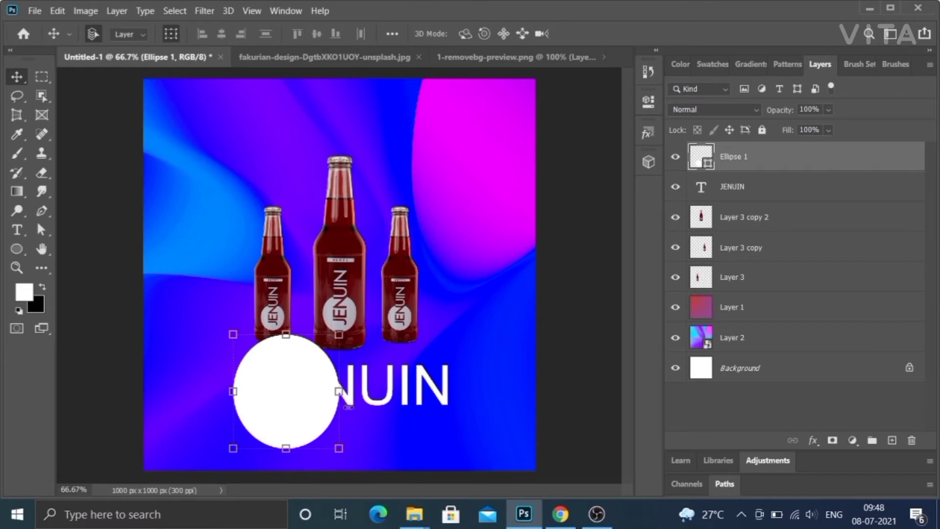
left_click(138, 208)
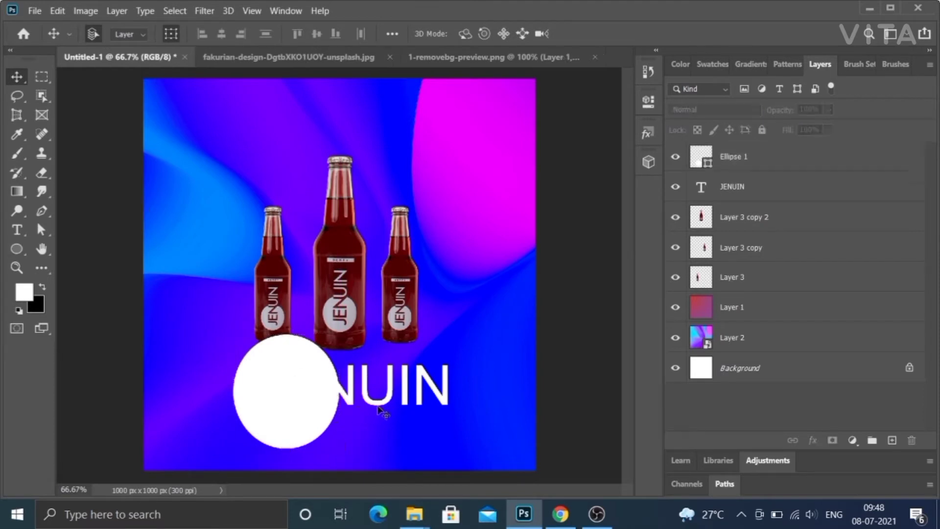
left_click_drag(385, 410, 362, 404)
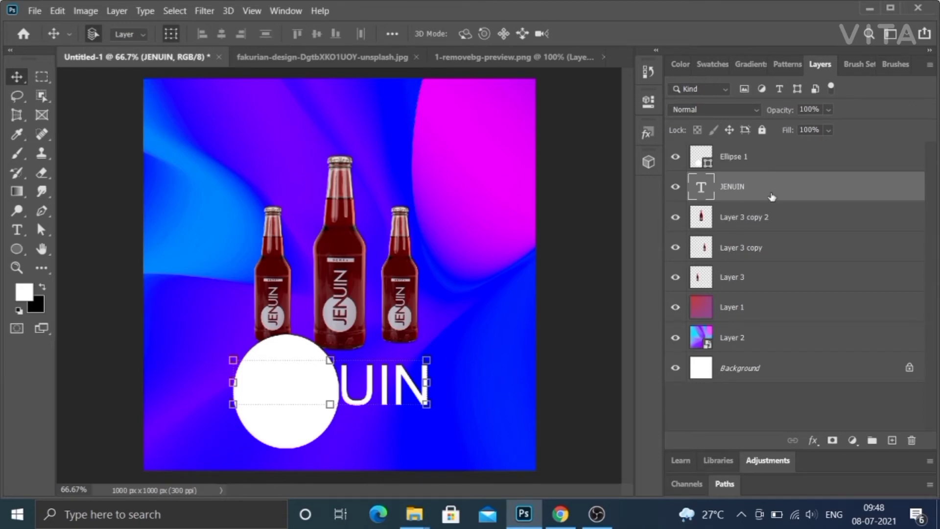
left_click(768, 166)
double_click(770, 157)
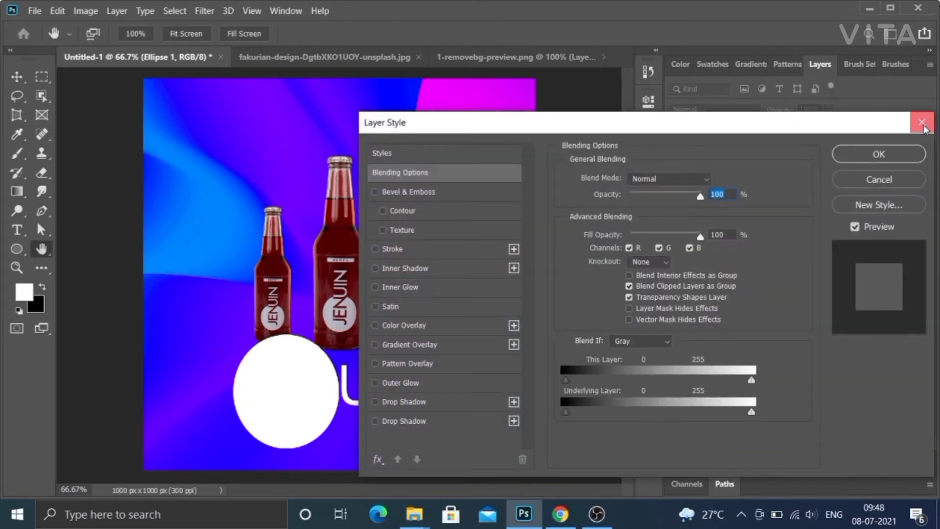
left_click(922, 122)
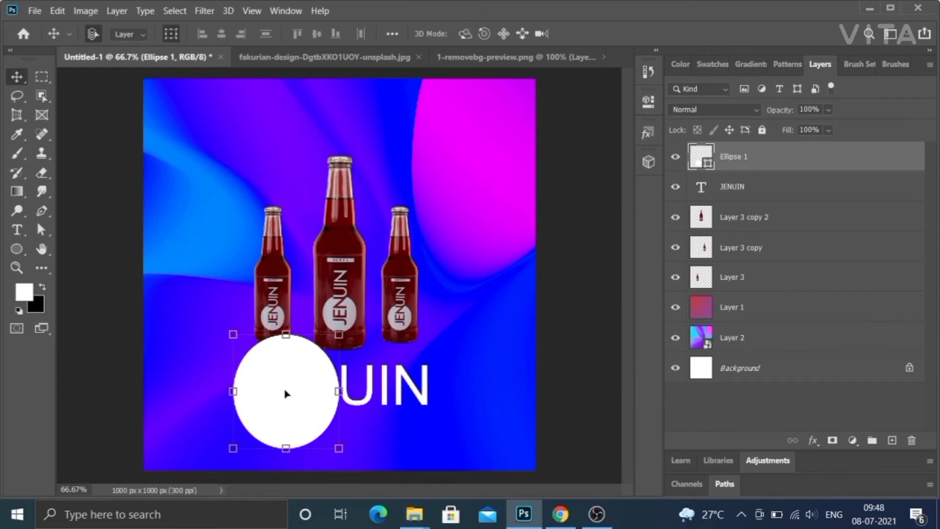
left_click(16, 229)
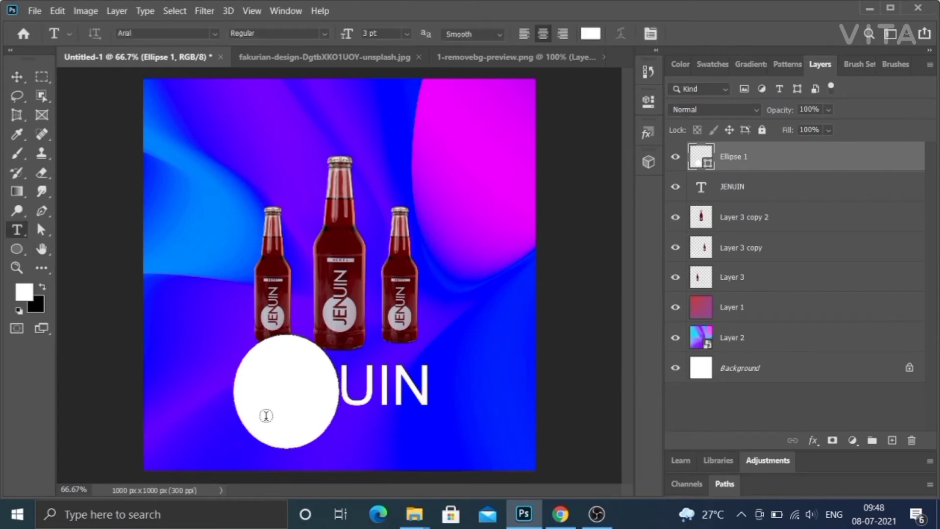
left_click(280, 395)
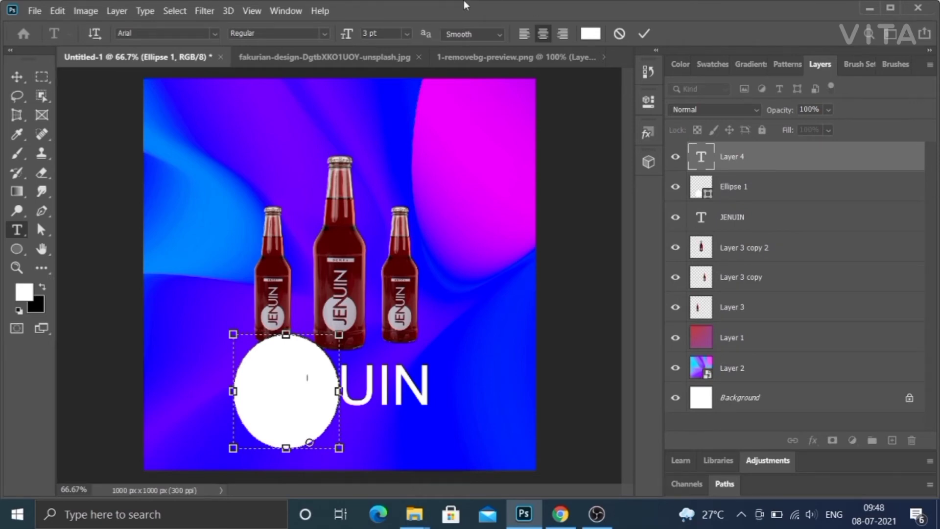
left_click(17, 77)
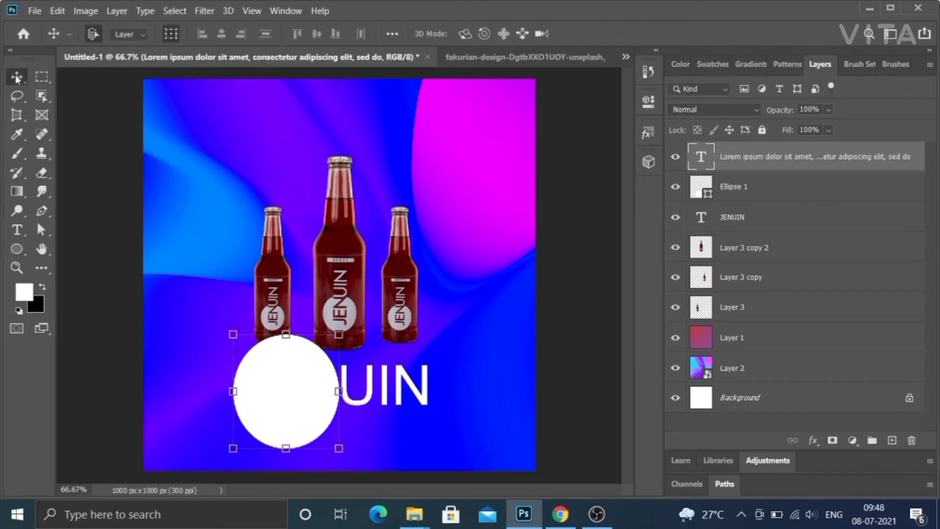
key("Delete")
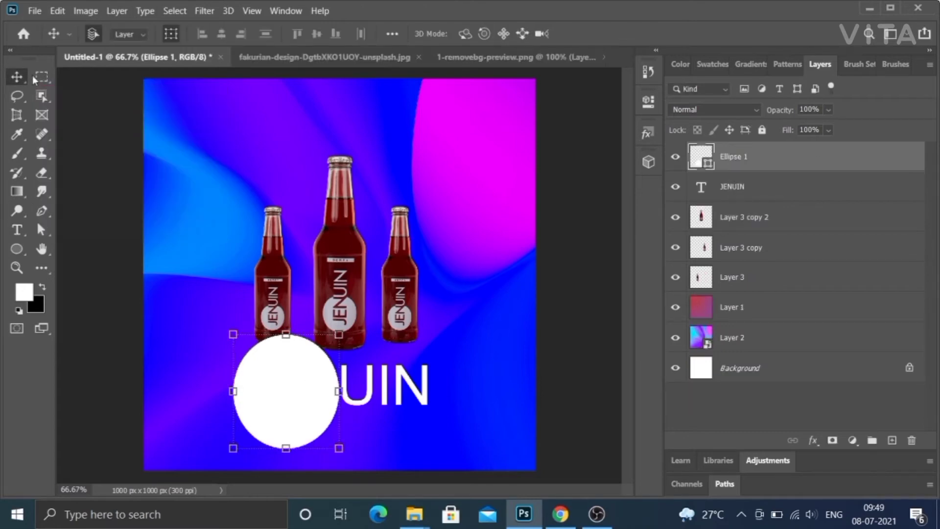
Step: Recolour the letters "JEN" of the JENUIN text dark red (#601212)
key("alt+bracketleft")
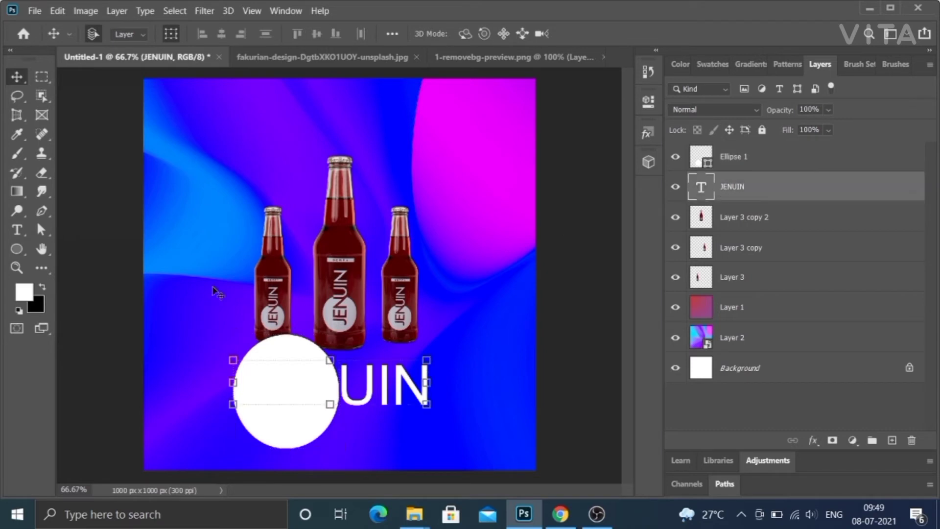
left_click(311, 398)
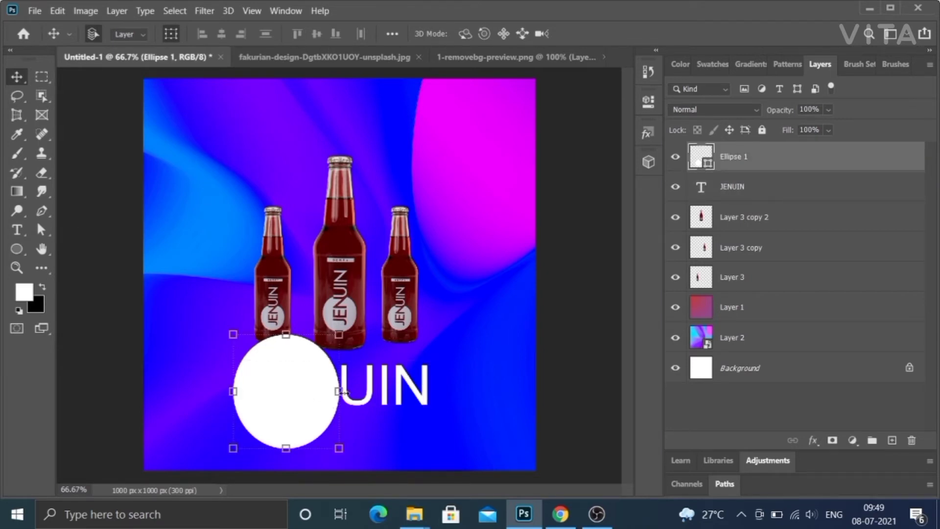
left_click(387, 396)
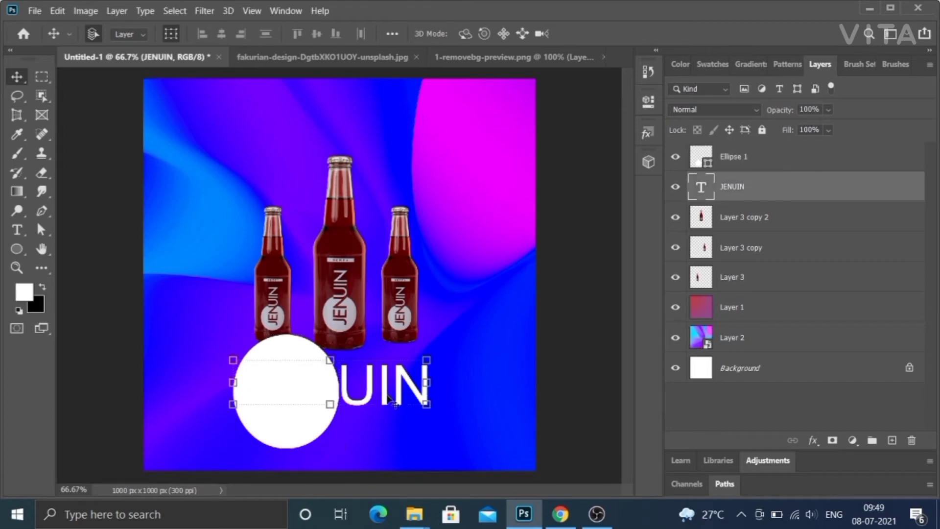
key("t")
double_click(386, 392)
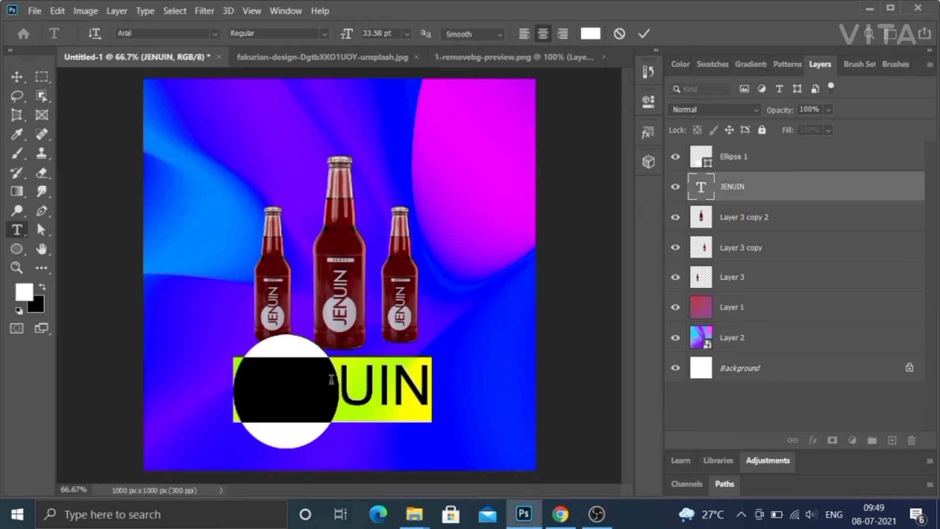
left_click_drag(337, 380, 244, 378)
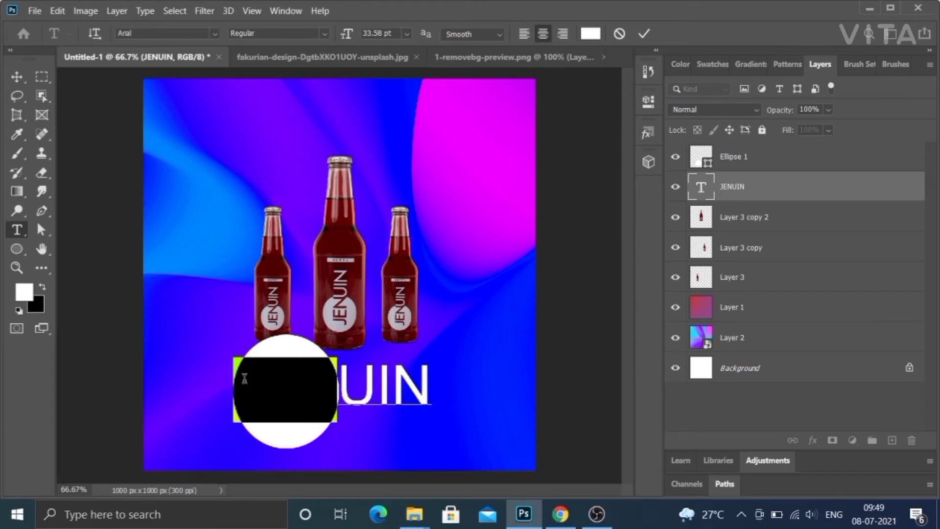
left_click(31, 291)
left_click(685, 353)
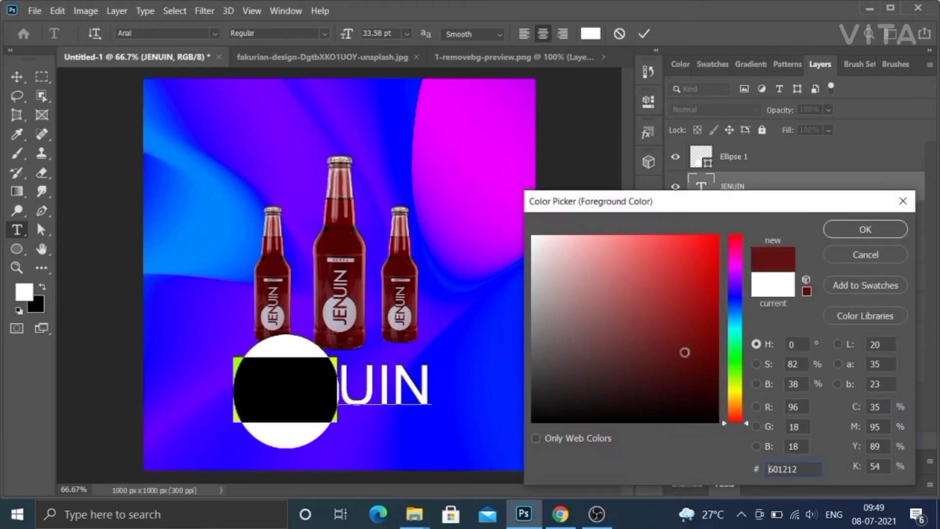
left_click(857, 234)
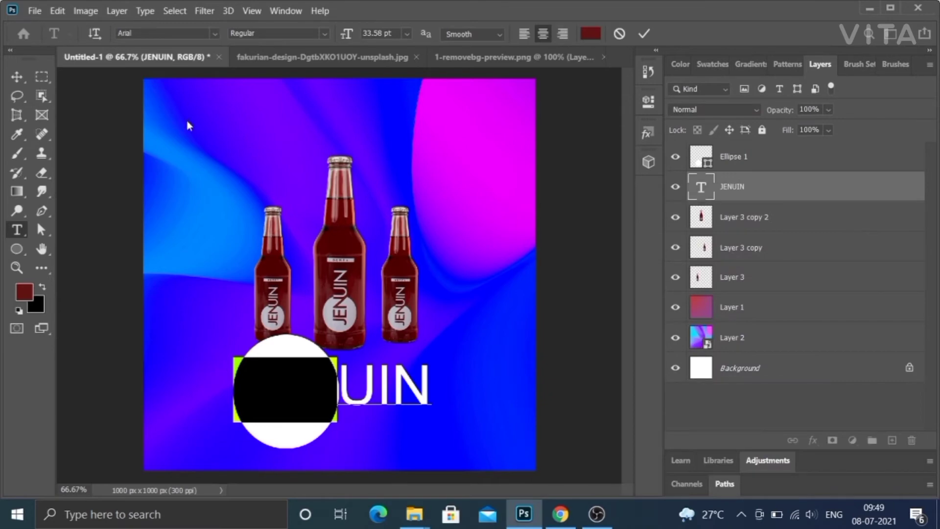
left_click(17, 77)
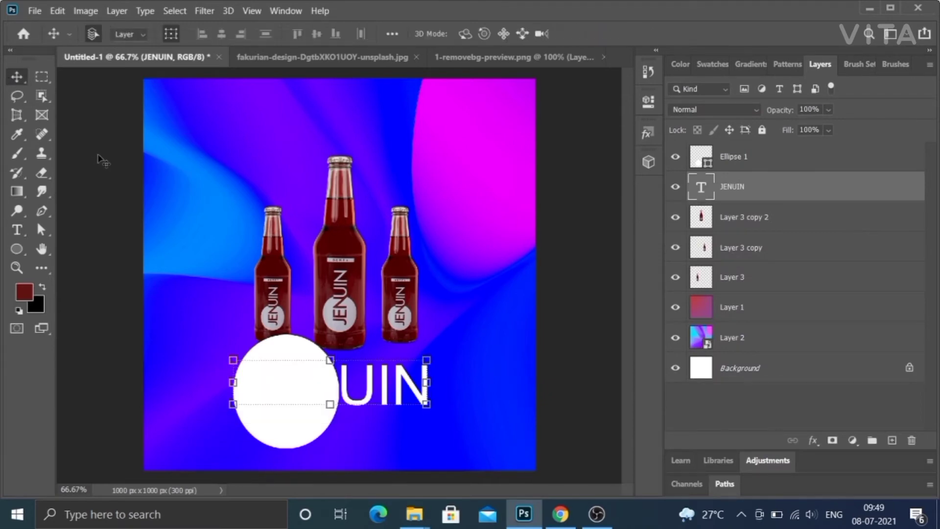
Step: Place the Ellipse 1 layer beneath the JENUIN text layer and nudge the text slightly right and down over the ellipse
left_click_drag(764, 161, 774, 207)
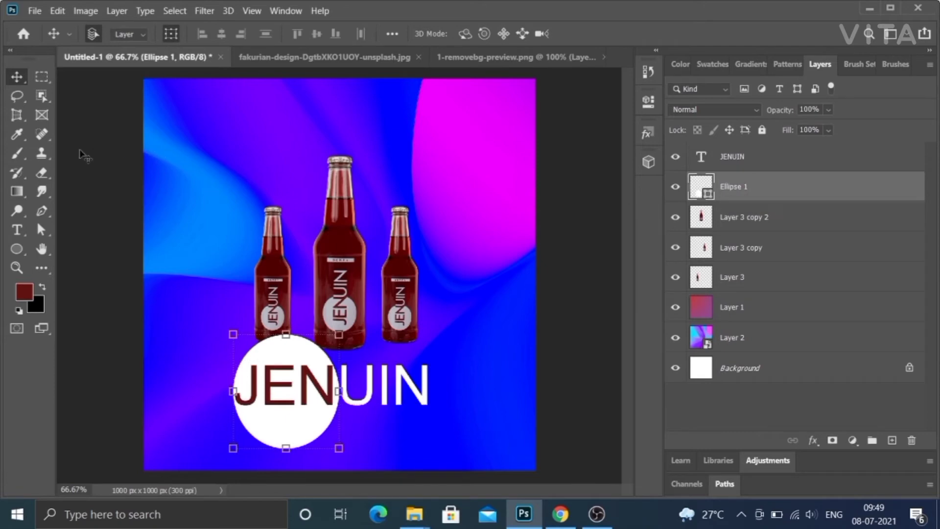
left_click(166, 242)
left_click_drag(355, 408, 360, 409)
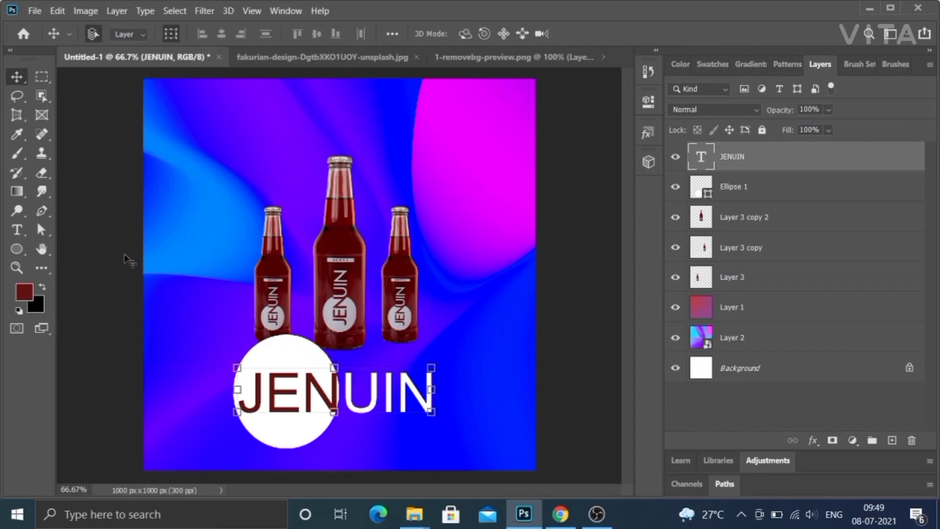
left_click(126, 262)
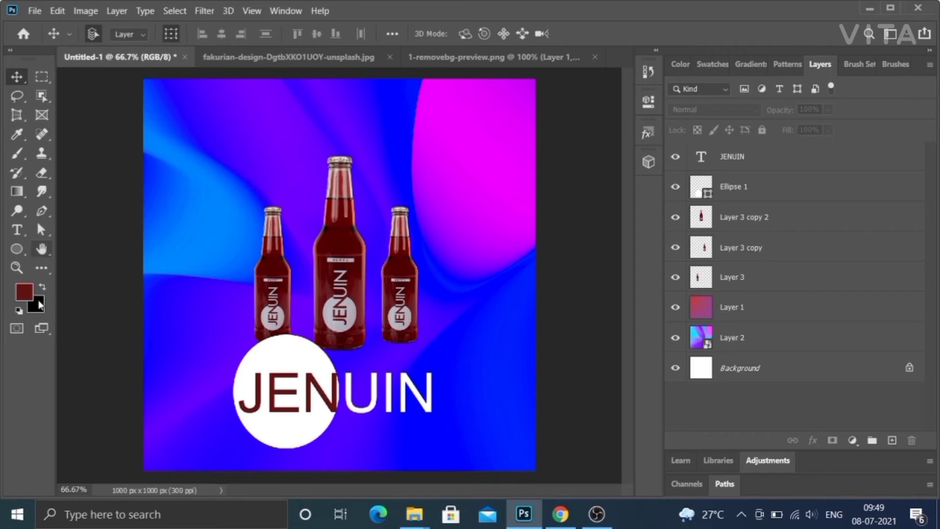
Step: Set the foreground colour to white for the Brush tool and add an empty layer above the JENUIN text layer
left_click(18, 312)
left_click(43, 286)
left_click(17, 153)
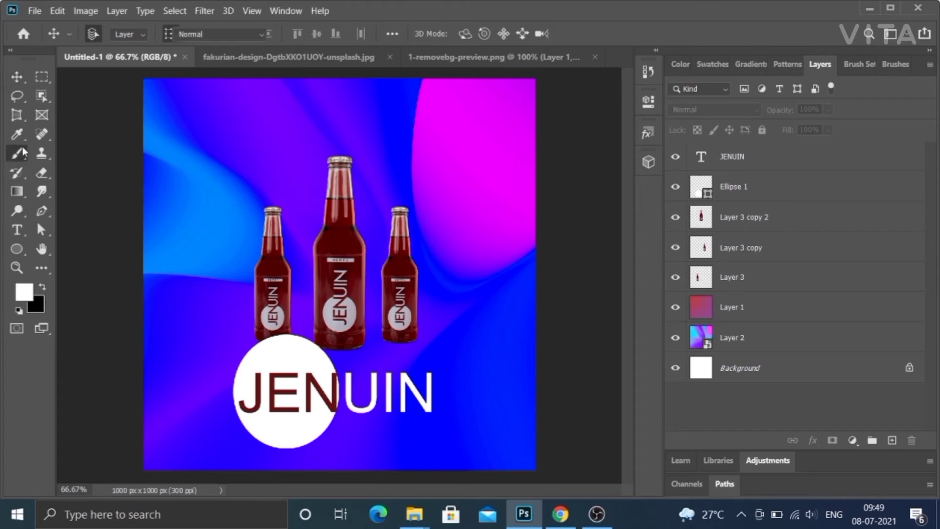
left_click(833, 153)
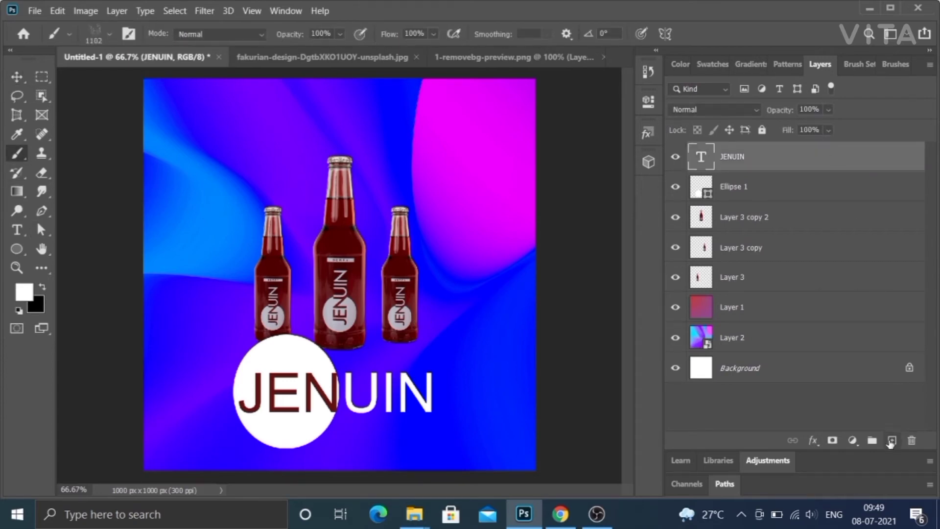
left_click(891, 441)
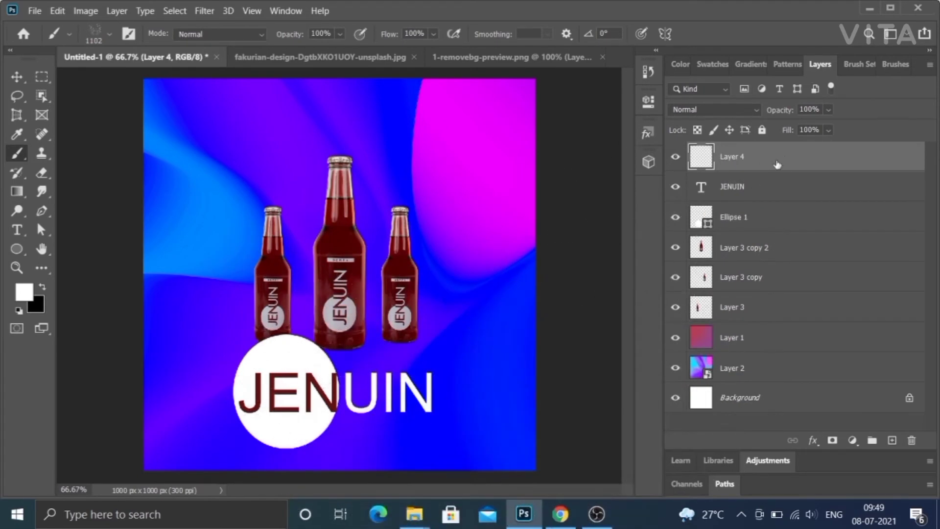
Step: Choose the soft round brush tip with 0% hardness and enlarge it to 161 px
left_click(864, 70)
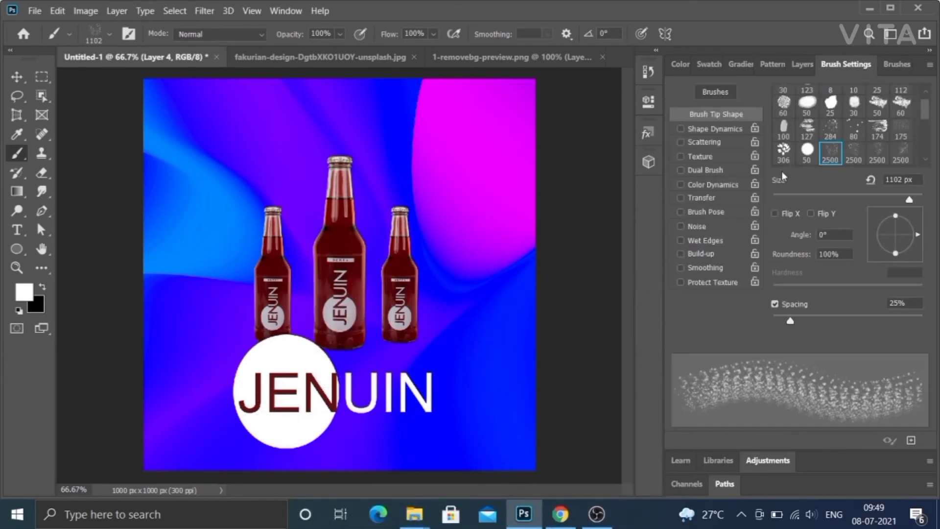
left_click(806, 149)
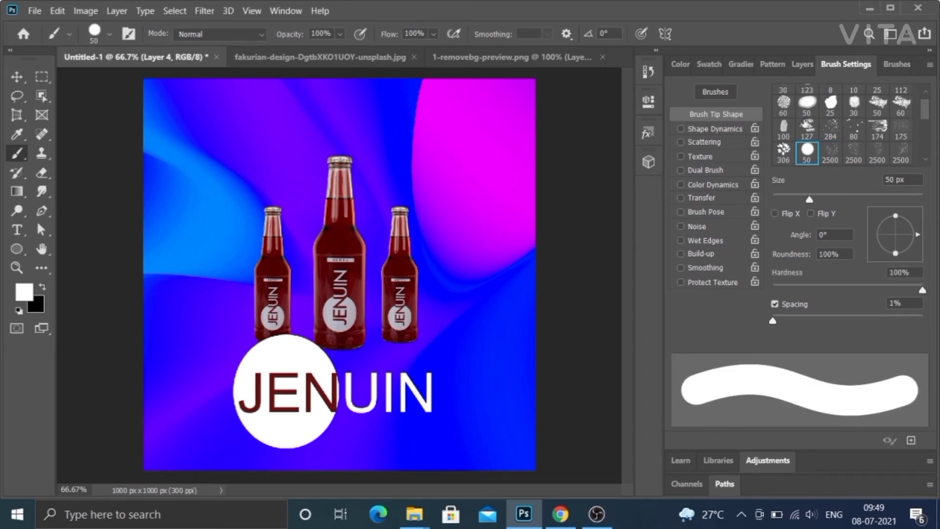
left_click_drag(927, 117, 928, 97)
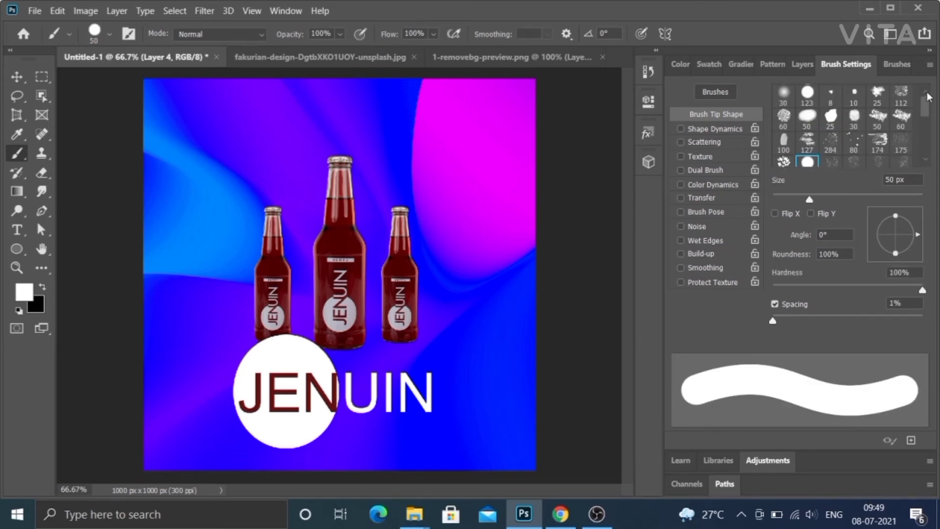
left_click(783, 93)
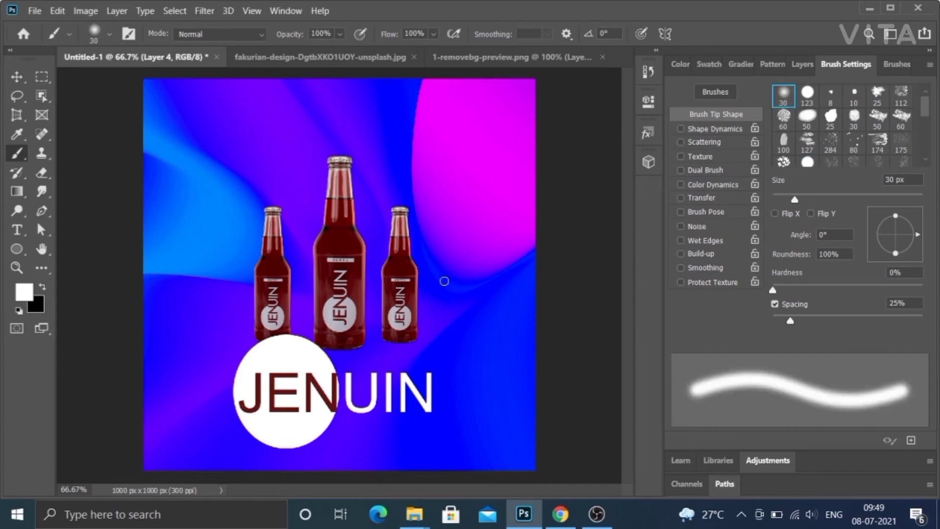
right_click(444, 281)
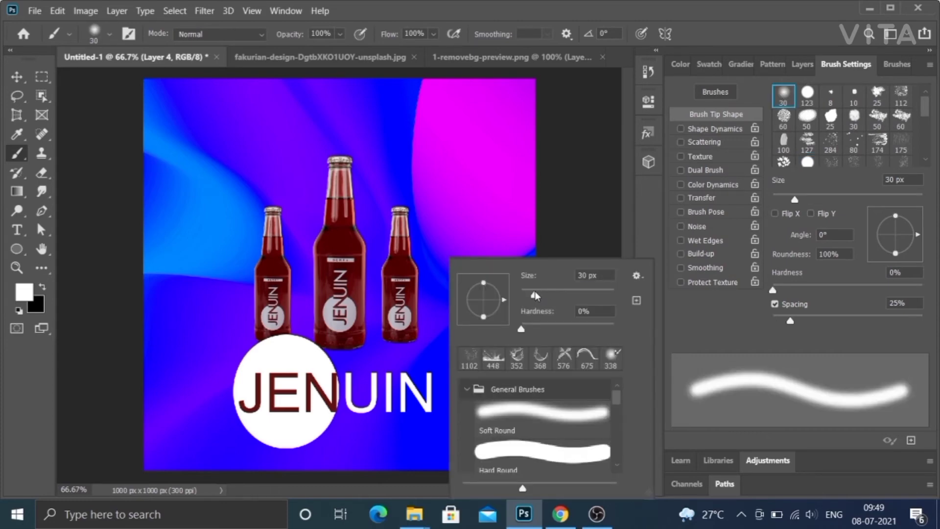
left_click_drag(534, 291, 574, 298)
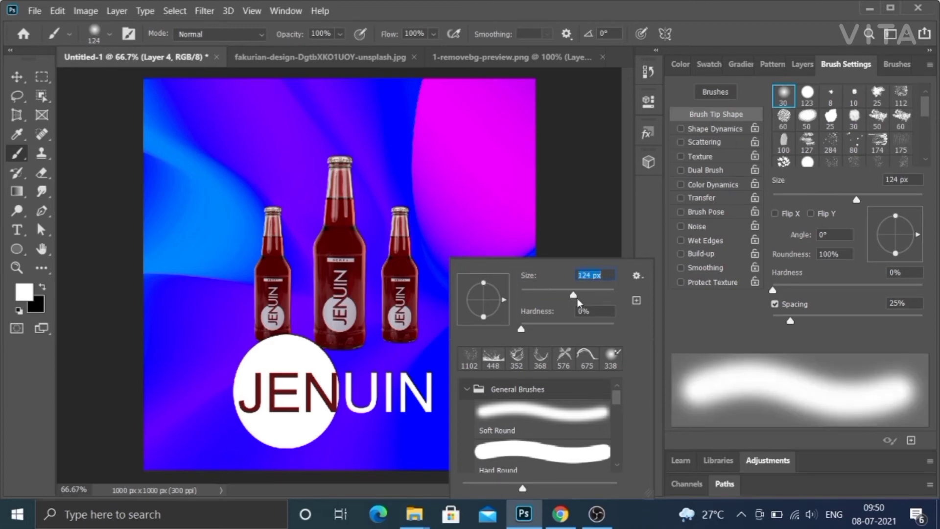
left_click_drag(579, 295, 583, 296)
Step: Add a new layer directly above Layer 1 and dab soft white glows behind the bases of the three bottles
left_click(801, 61)
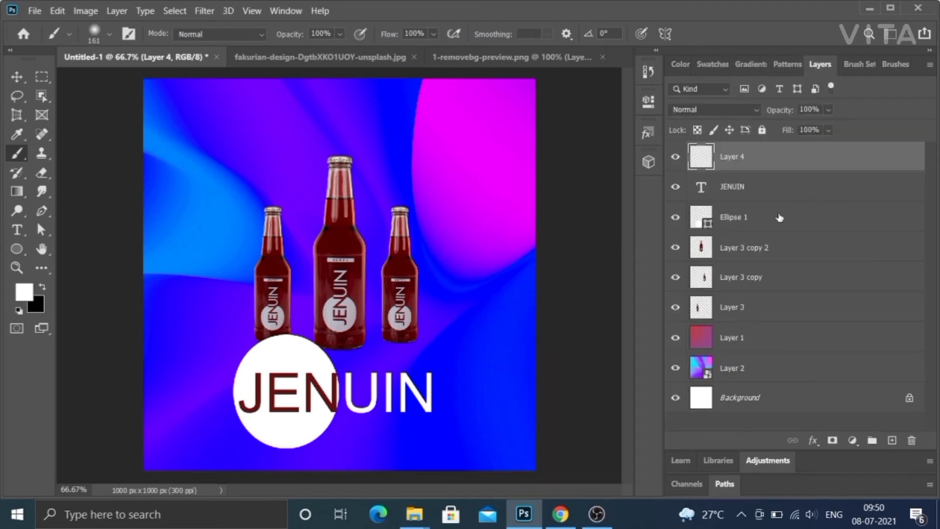
left_click(762, 311)
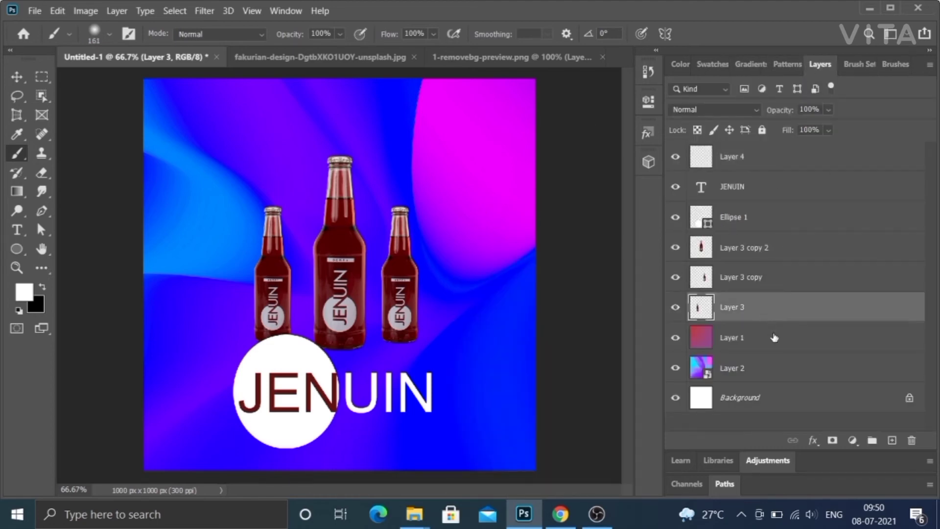
left_click(774, 337)
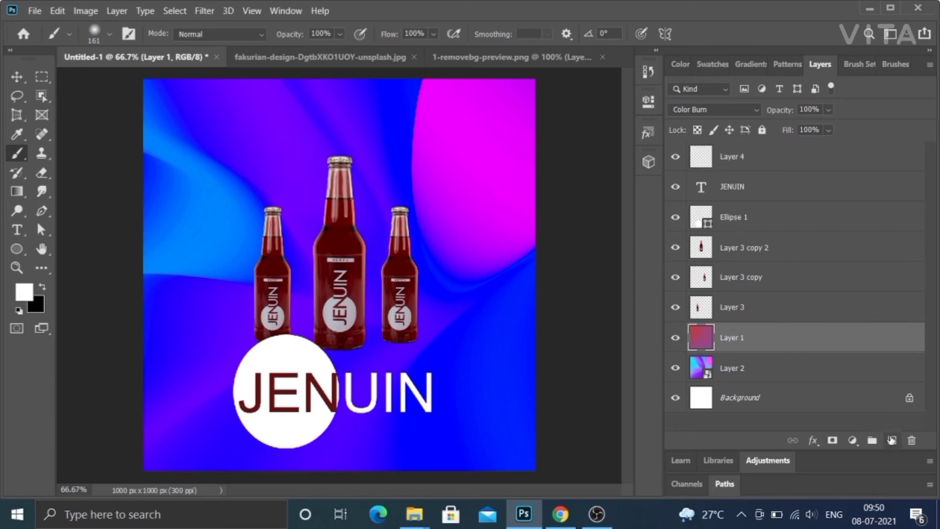
left_click(891, 440)
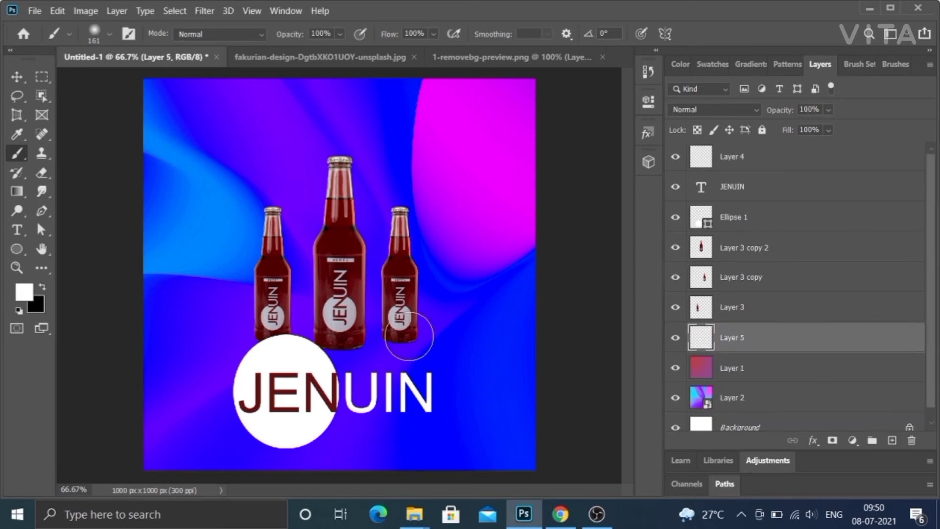
left_click(401, 335)
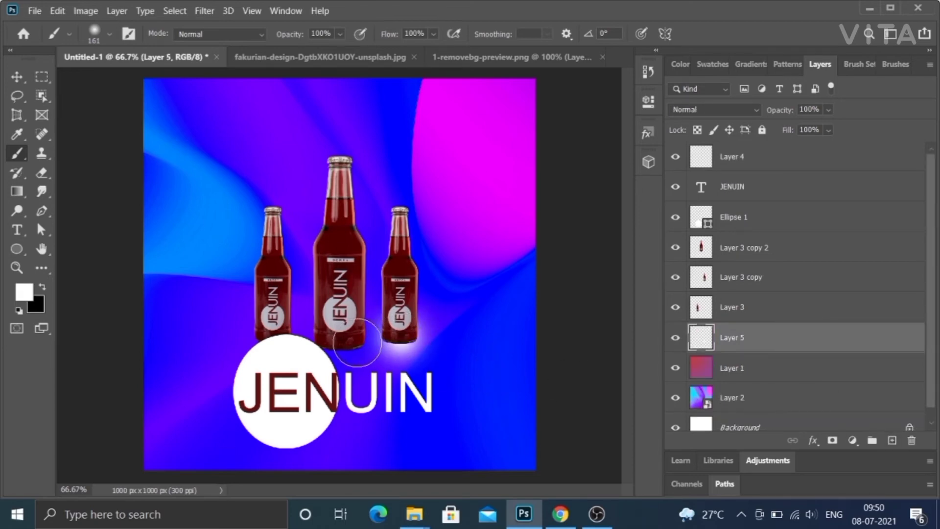
left_click(339, 341)
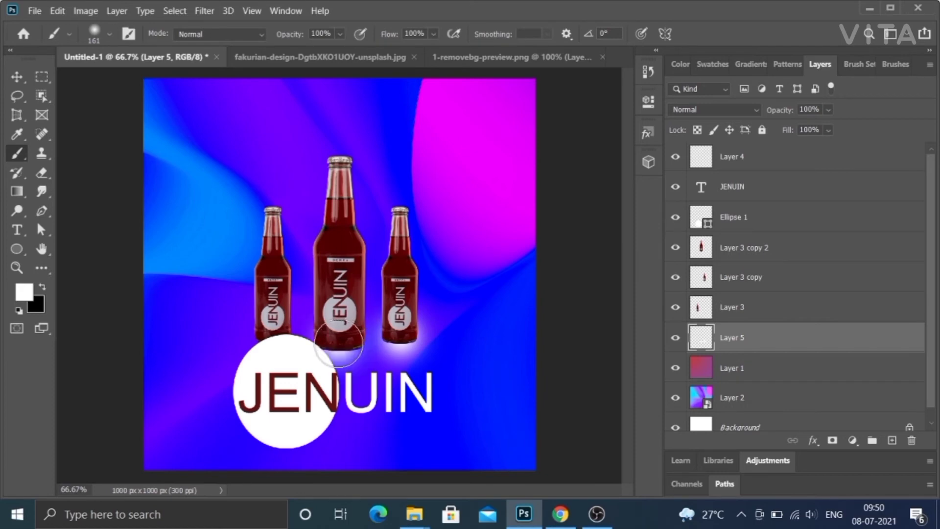
left_click(273, 341)
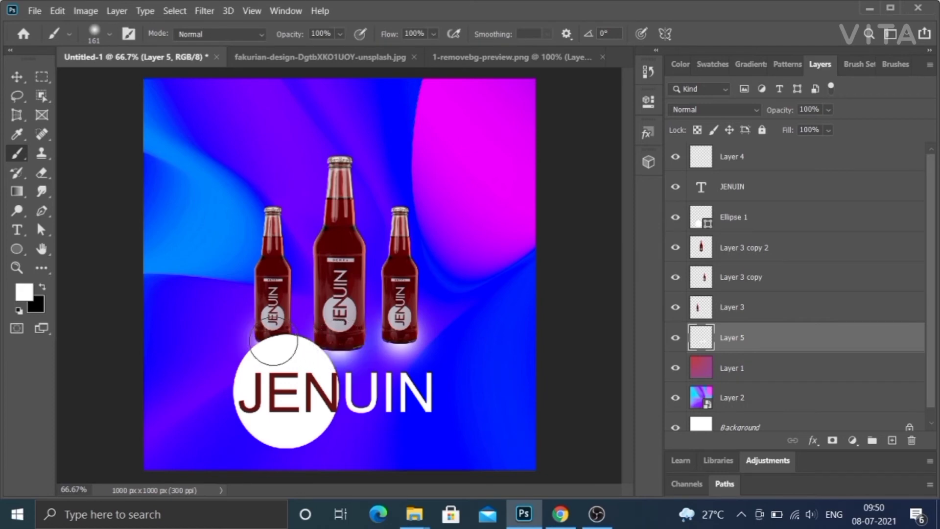
left_click(24, 77)
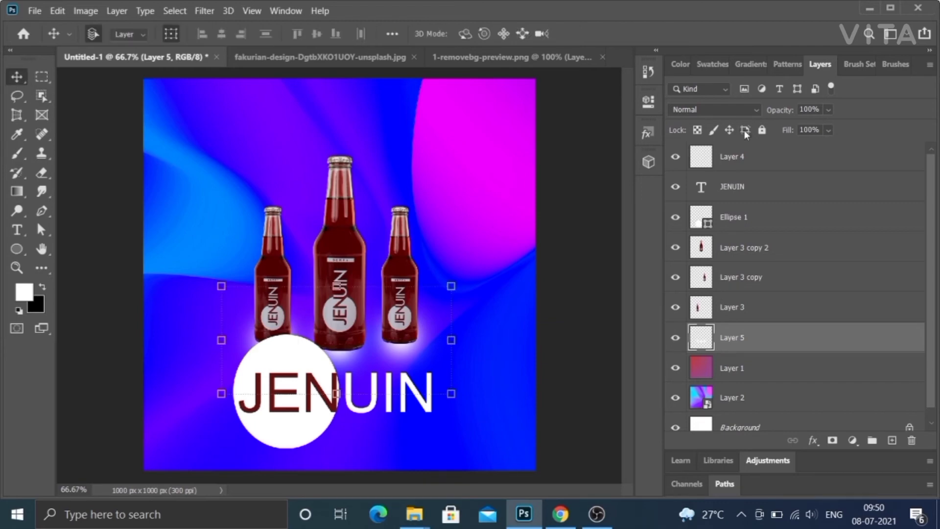
Step: Add a new layer above Layer 5 and stamp the 368 px ist2_9379003 blue water splash brush around the small bottle beside the ellipse
left_click(891, 440)
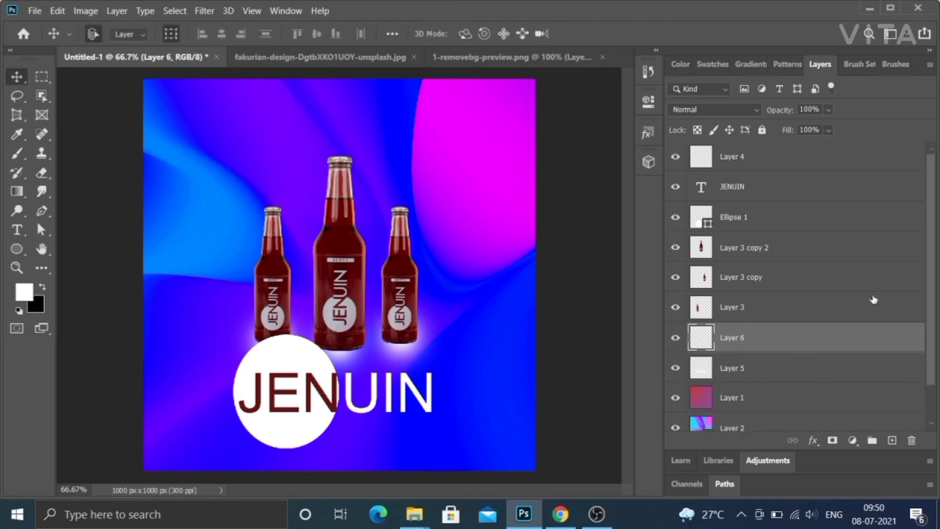
left_click(891, 60)
left_click(851, 60)
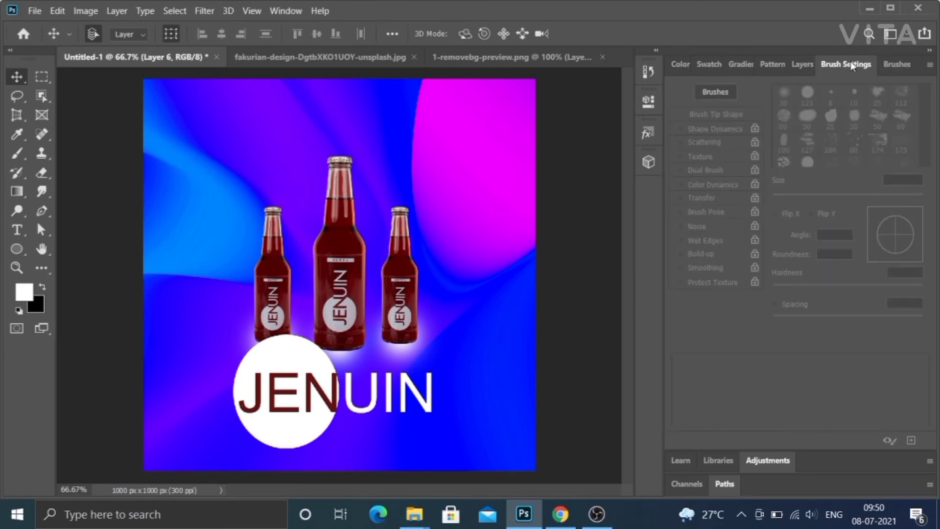
left_click(898, 58)
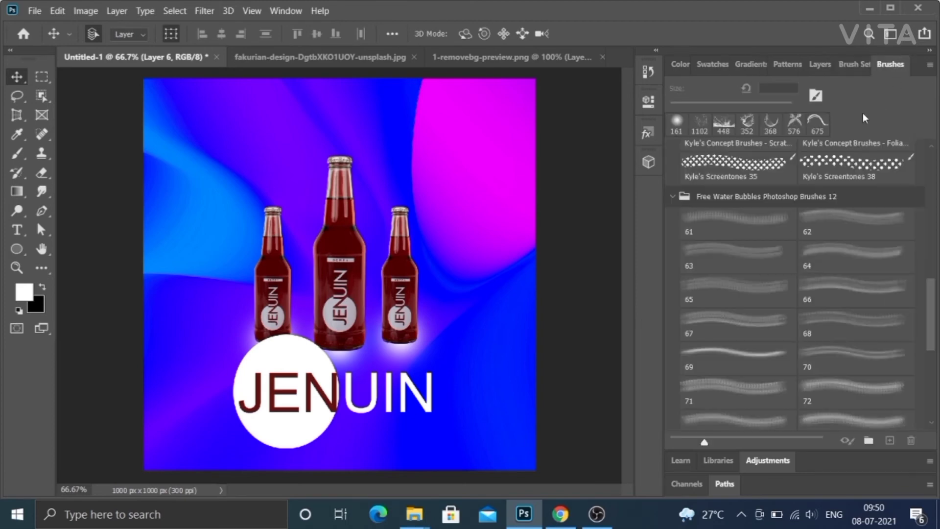
left_click(768, 124)
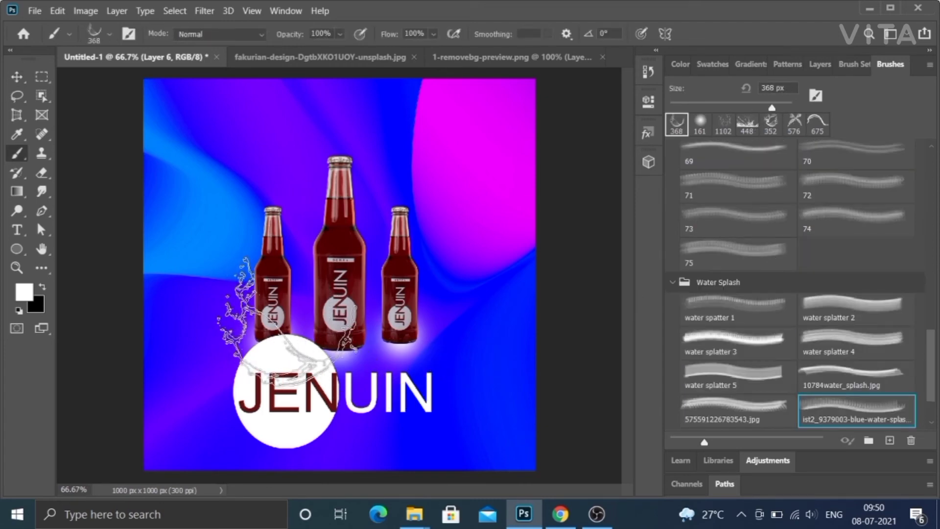
left_click(301, 313)
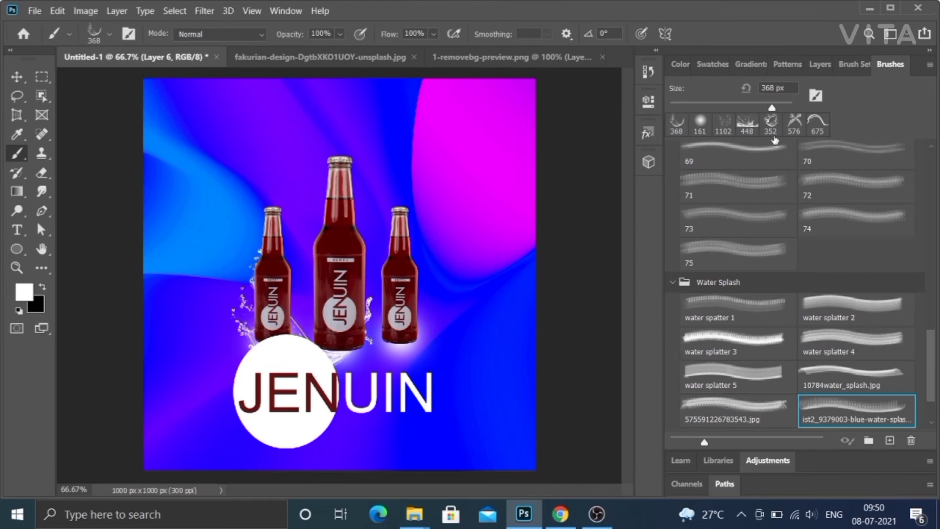
Step: Stamp the 352 px ist2_9899271 blue water splash and the 448 px watersplash_small.jpg brush behind the bottles
left_click(759, 128)
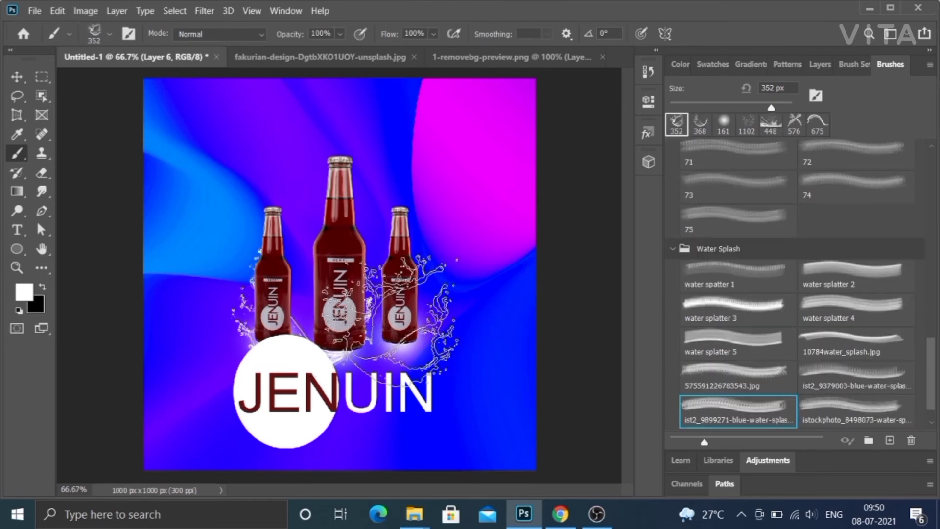
left_click(328, 310)
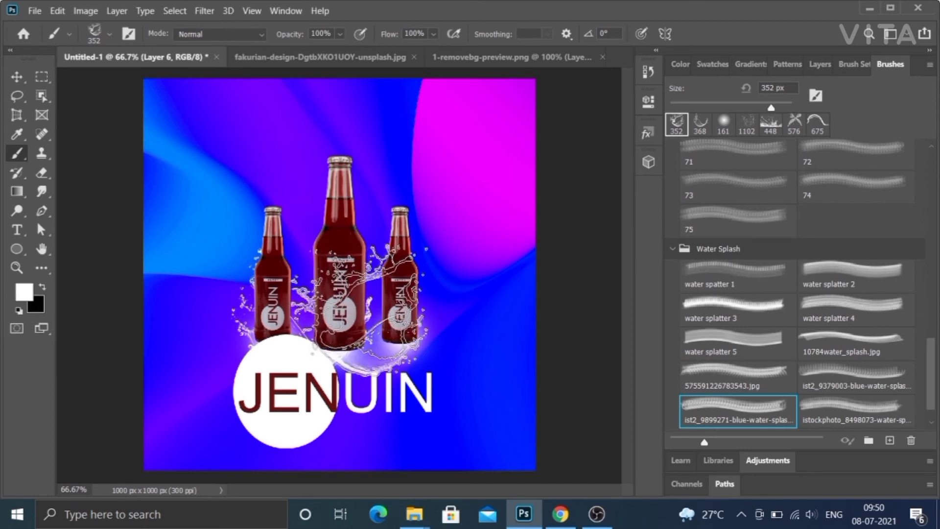
left_click(770, 124)
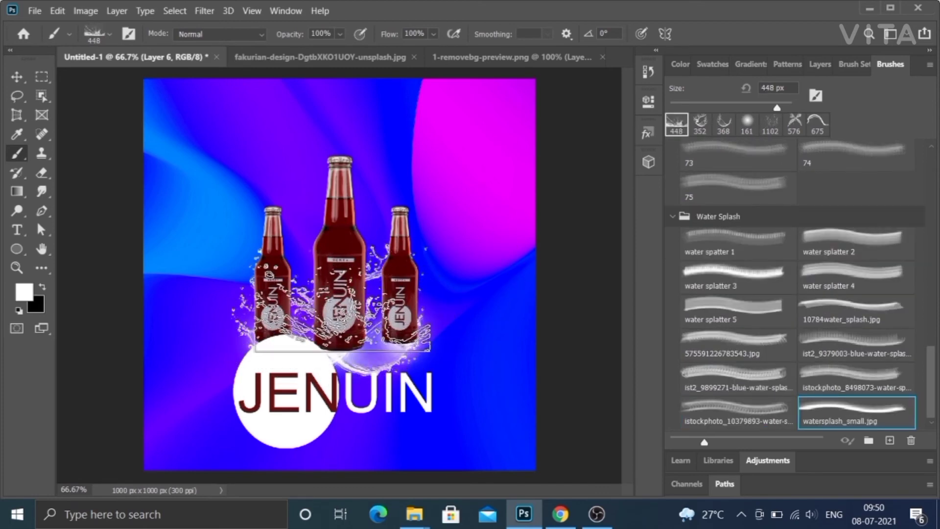
Step: Examine the 575591226783543.jpg, water spatter 1 and water splatter 3 brush tips as further splash options
left_click(757, 359)
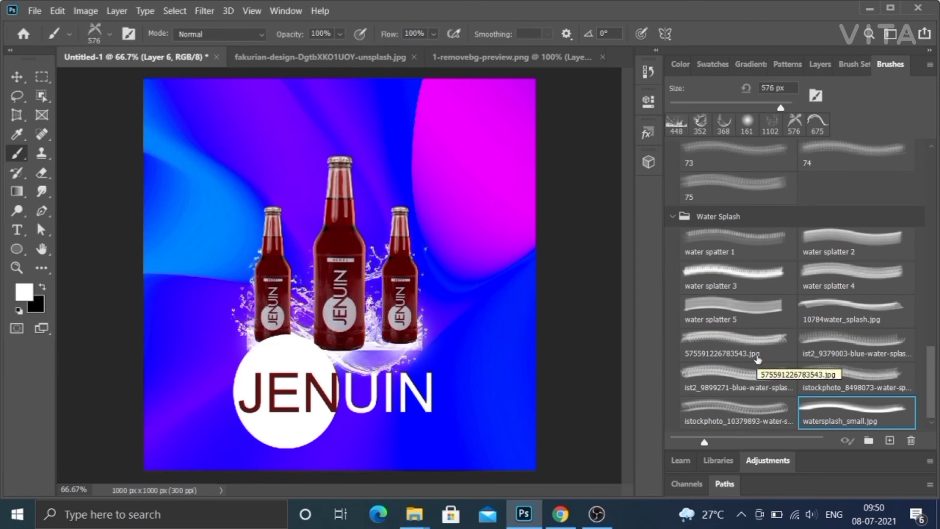
left_click(728, 259)
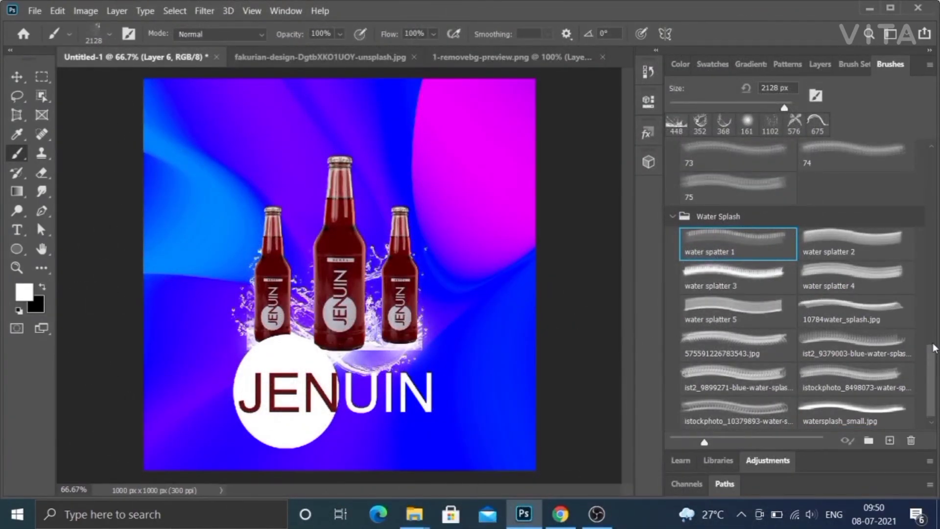
left_click_drag(934, 347, 927, 302)
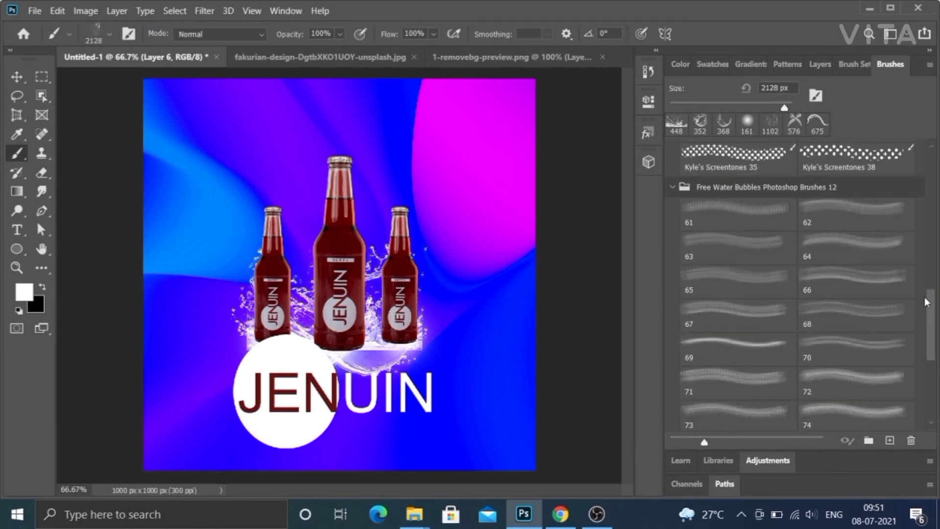
scroll(729, 338, "down", 5)
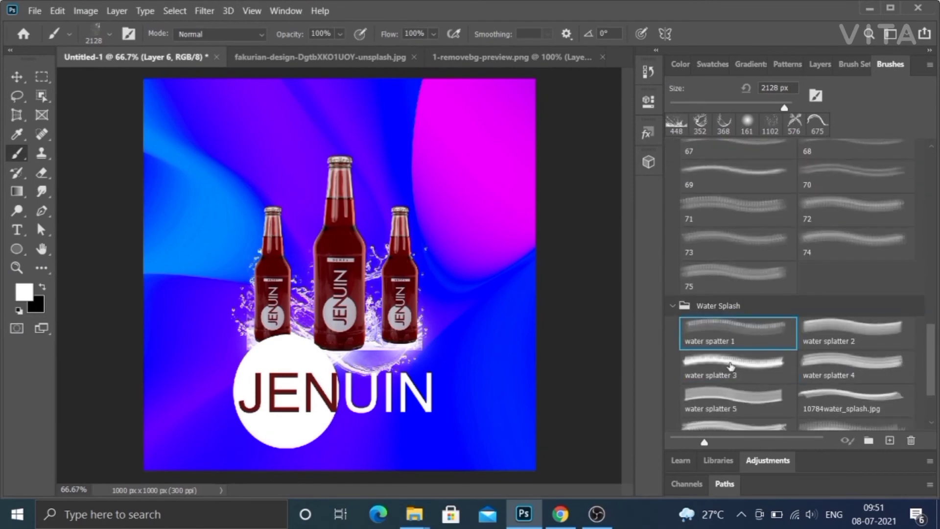
left_click(730, 366)
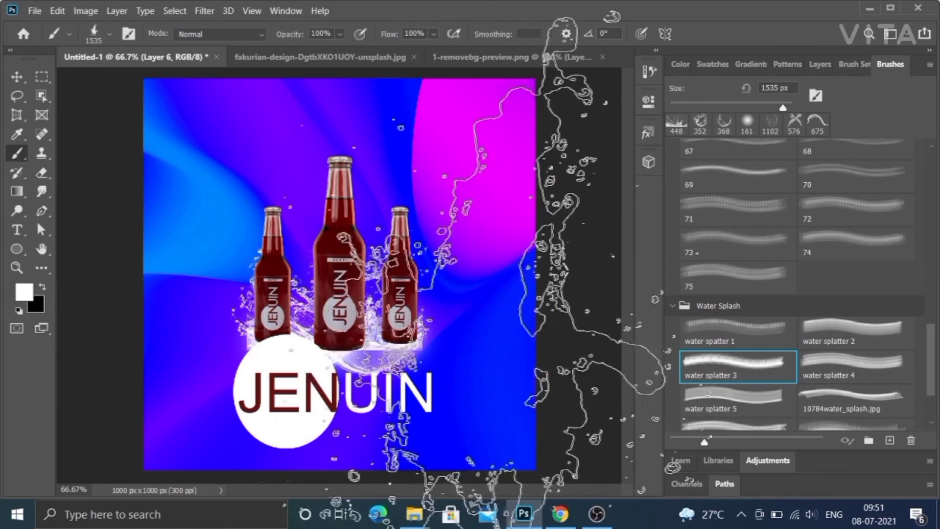
right_click(463, 252)
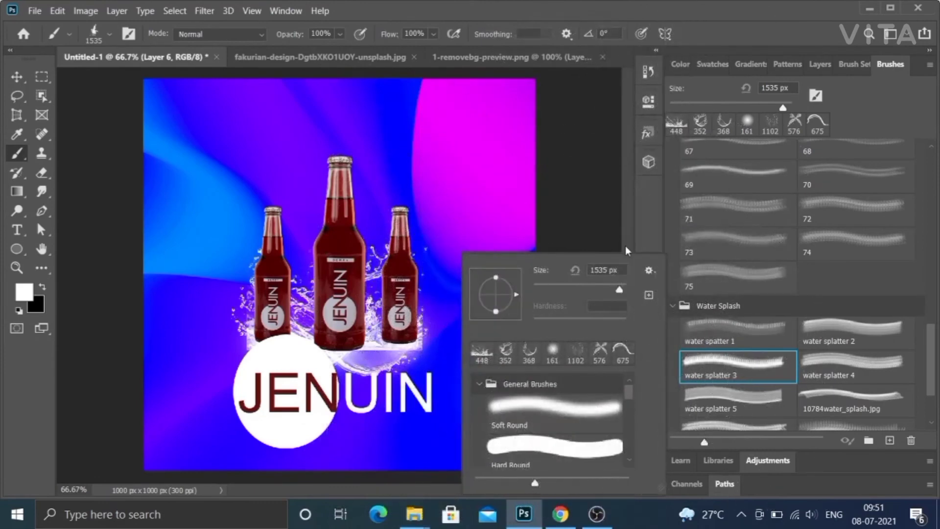
left_click(17, 76)
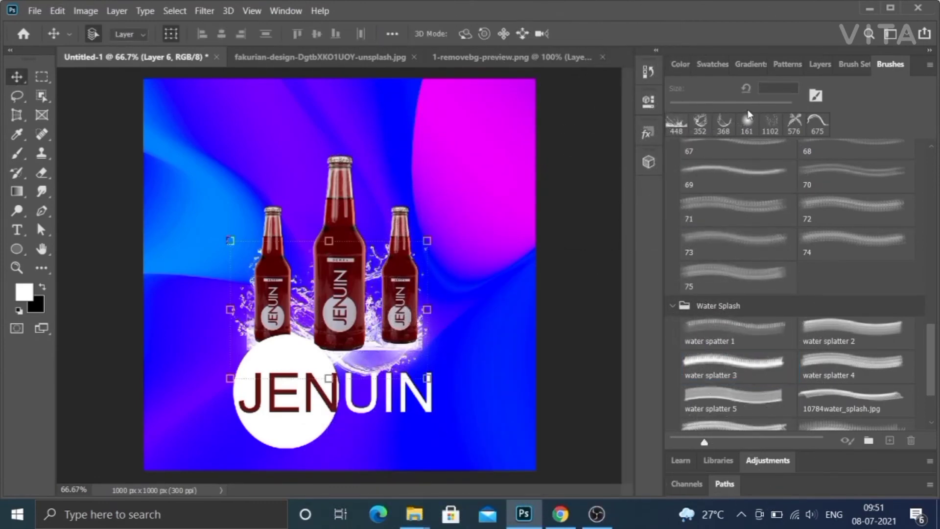
left_click(854, 61)
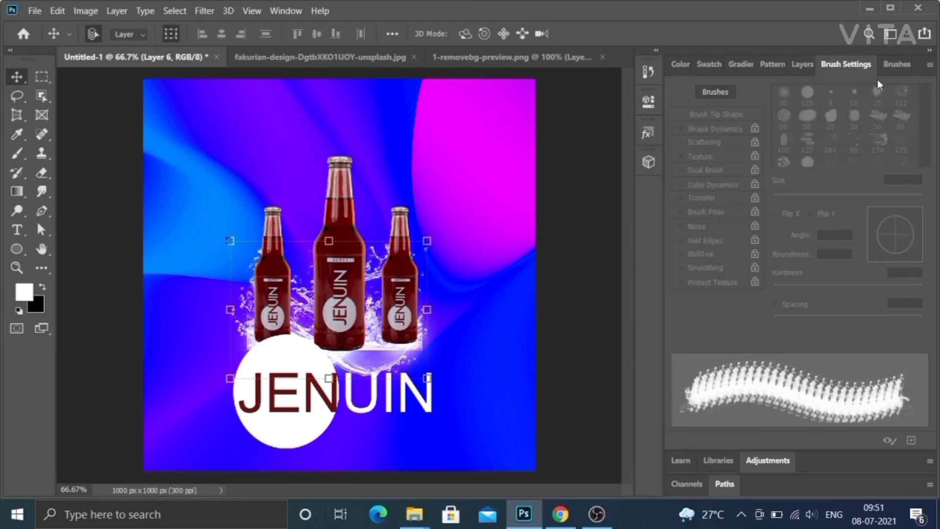
left_click(899, 64)
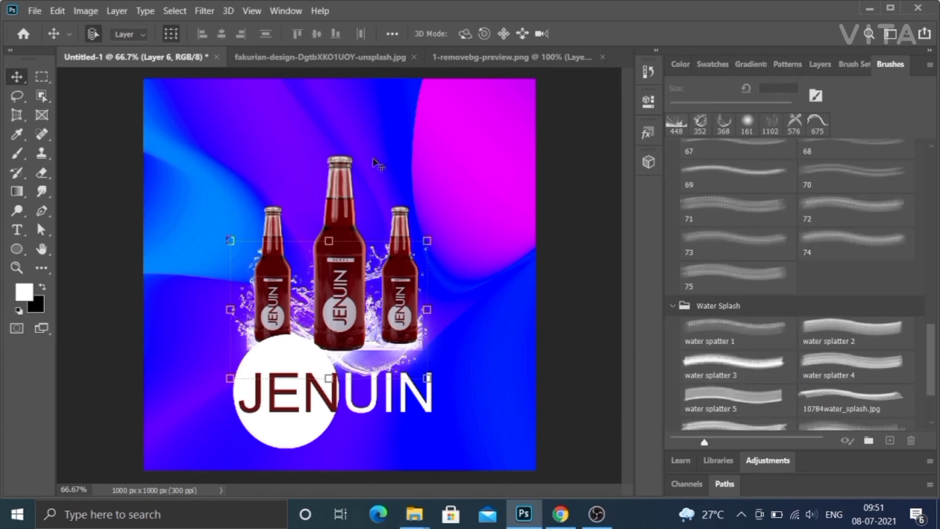
right_click(276, 126)
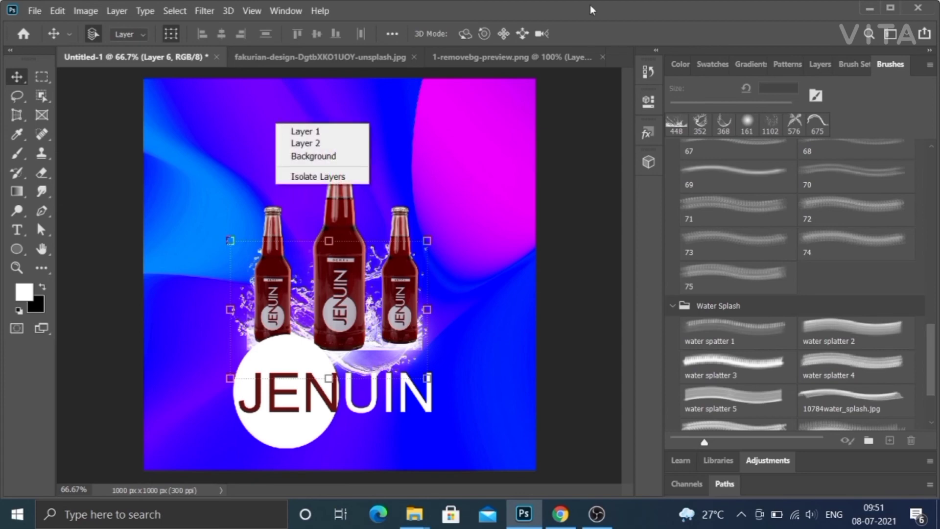
Step: Preview the water spatter 1 brush reduced to 1102 px and the water splatter 3 and water splatter 2 tips over the poster
left_click(818, 68)
left_click(817, 59)
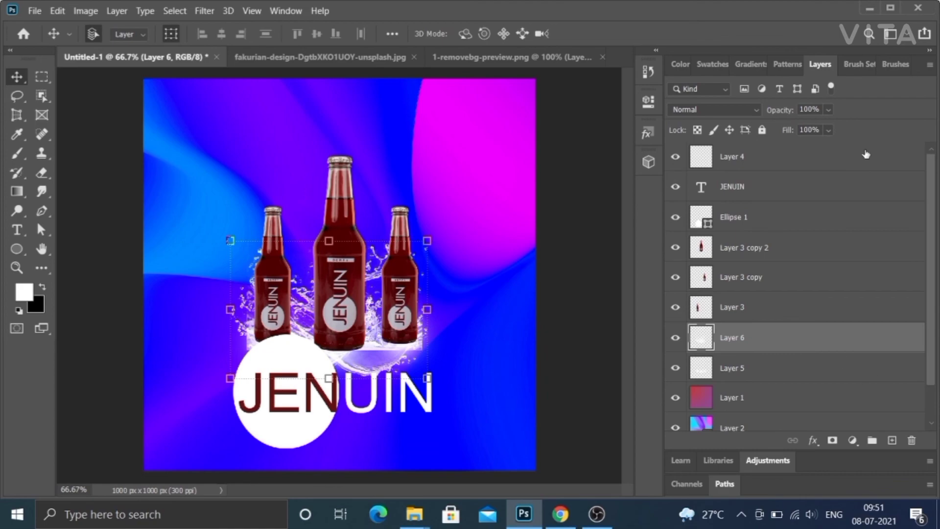
left_click(900, 64)
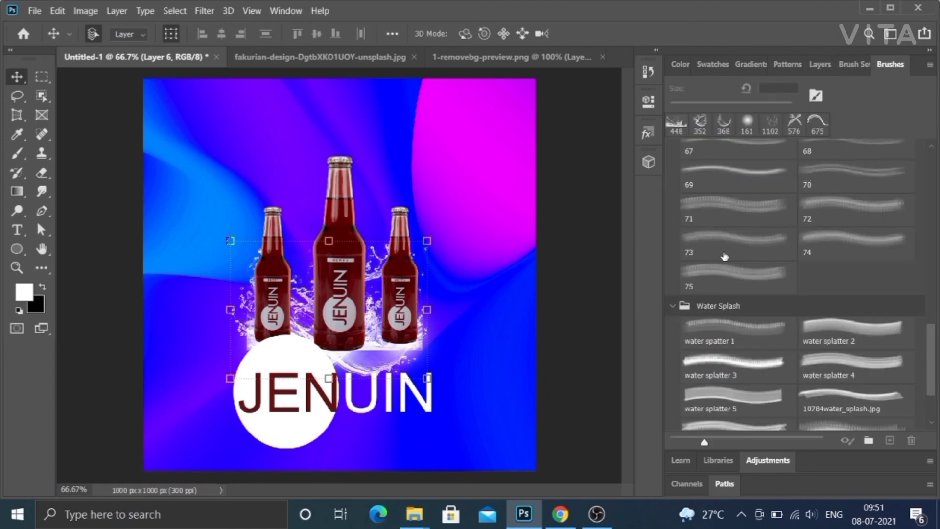
left_click(718, 326)
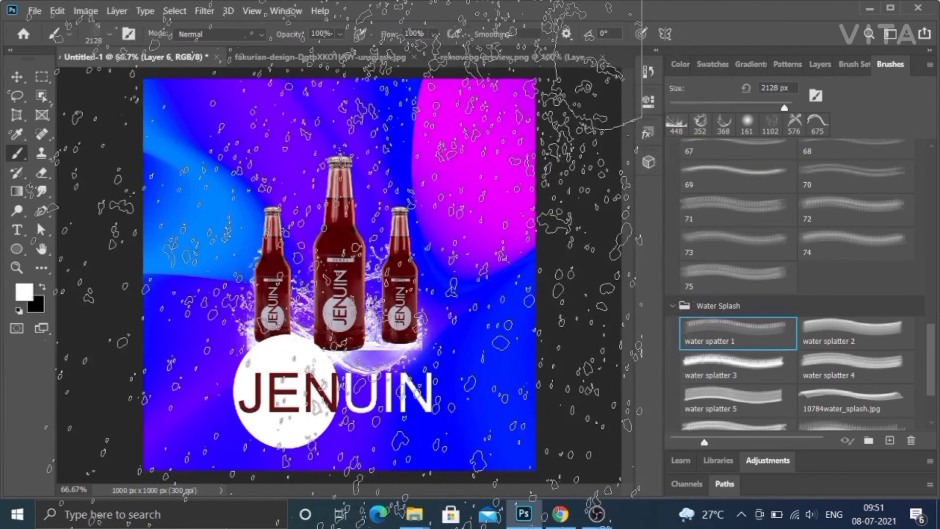
right_click(299, 226)
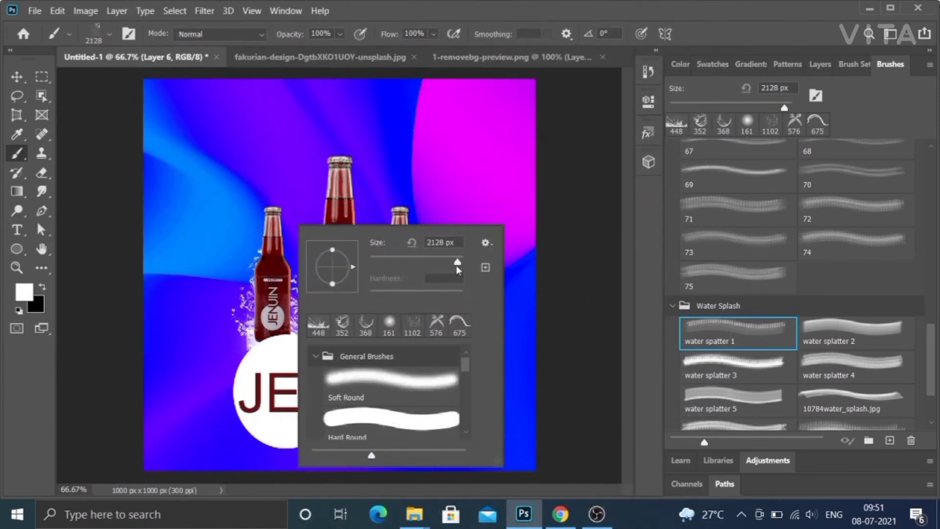
left_click_drag(456, 266, 437, 263)
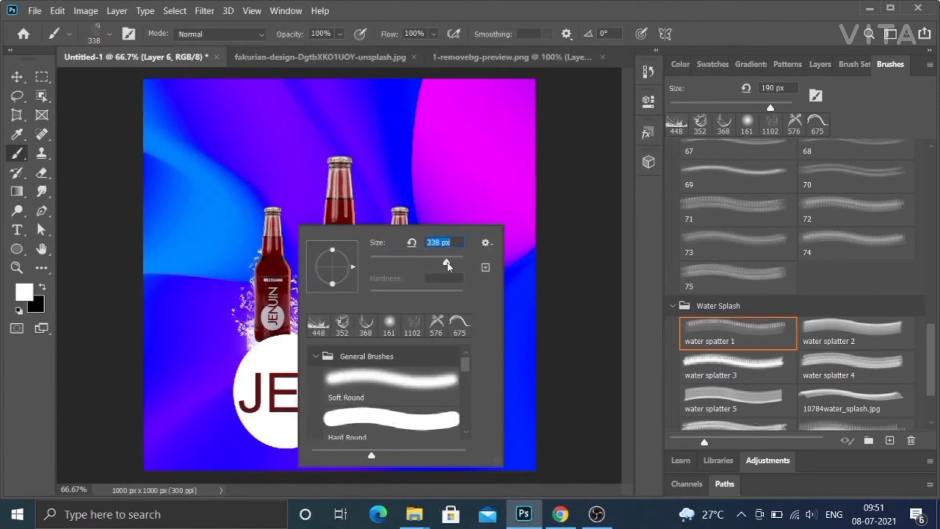
left_click_drag(454, 260, 456, 260)
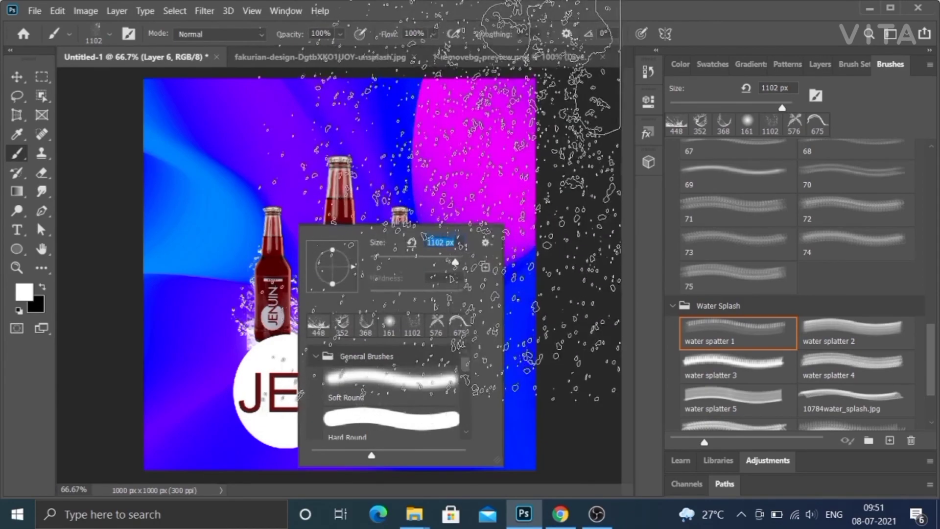
left_click(750, 367)
left_click(749, 368)
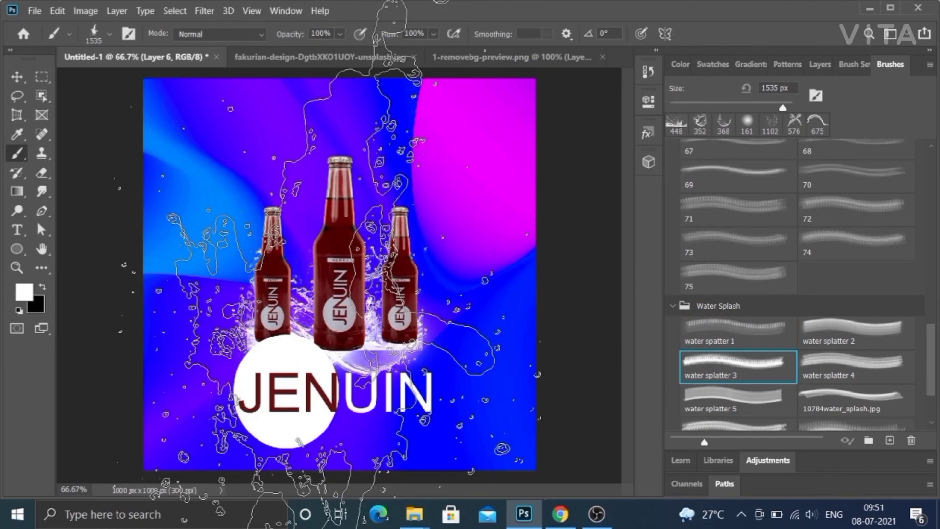
left_click(815, 324)
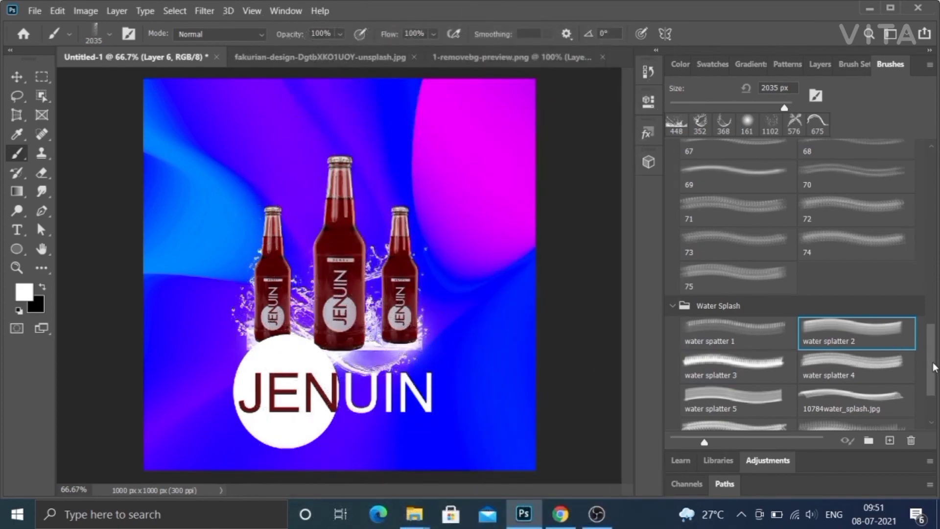
Step: Stamp brush 61 from Free Water Bubbles Photoshop Brushes 12 at 1102 px across the poster on Layer 6, then deselect the layer
left_click_drag(934, 367, 932, 330)
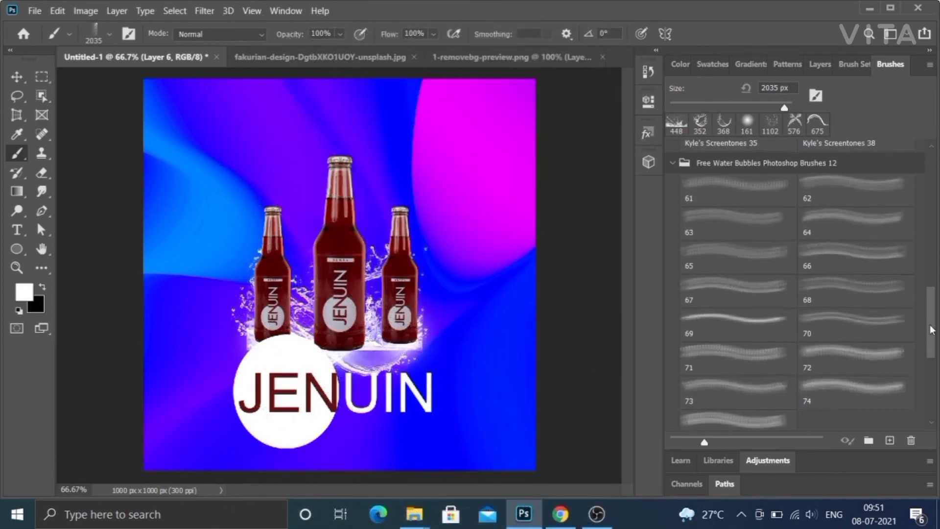
left_click(705, 186)
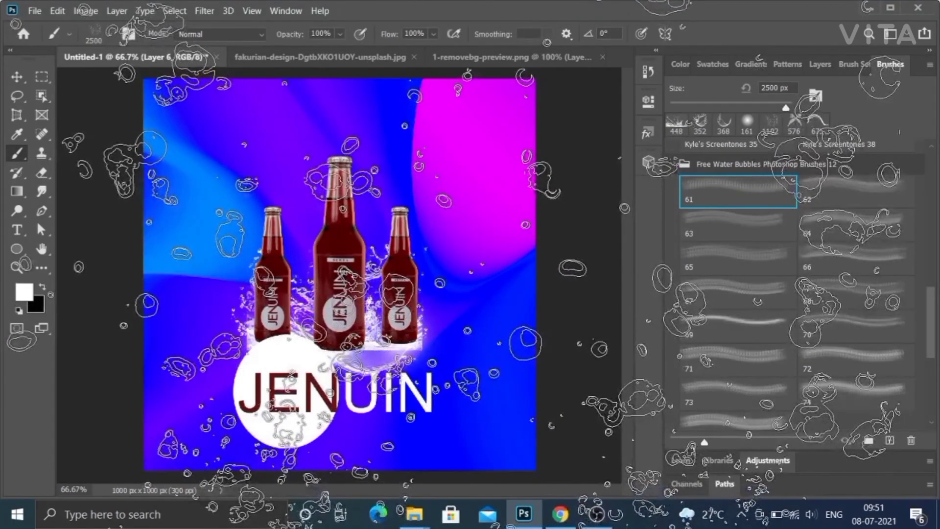
right_click(429, 233)
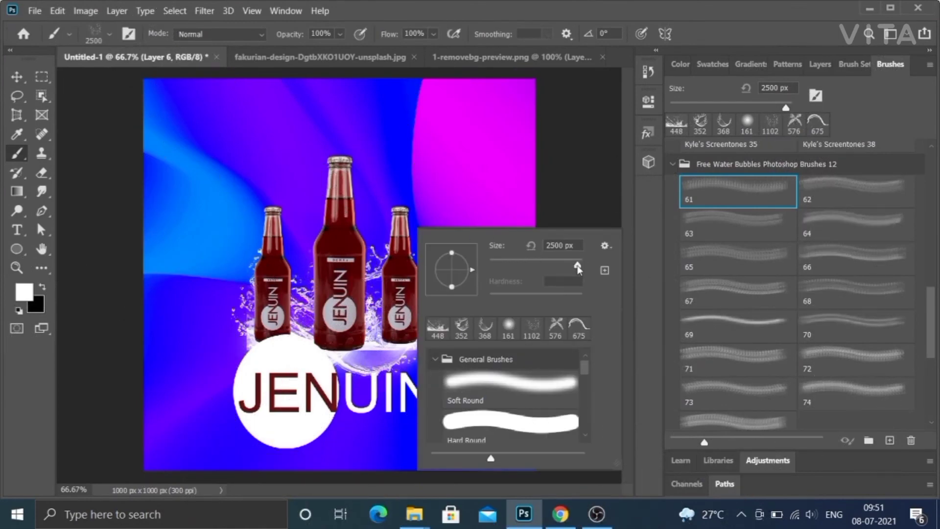
left_click_drag(578, 268, 575, 264)
key("Return")
left_click(324, 253)
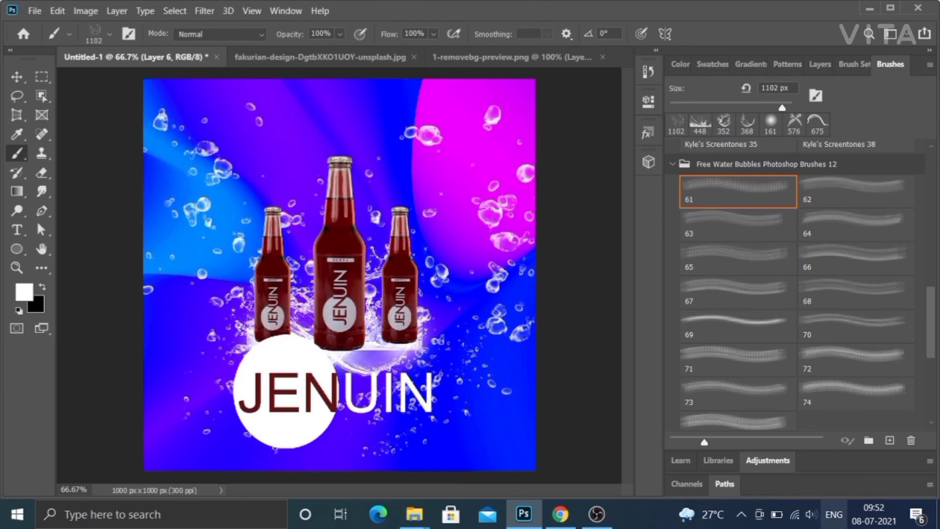
left_click(18, 77)
left_click(97, 119)
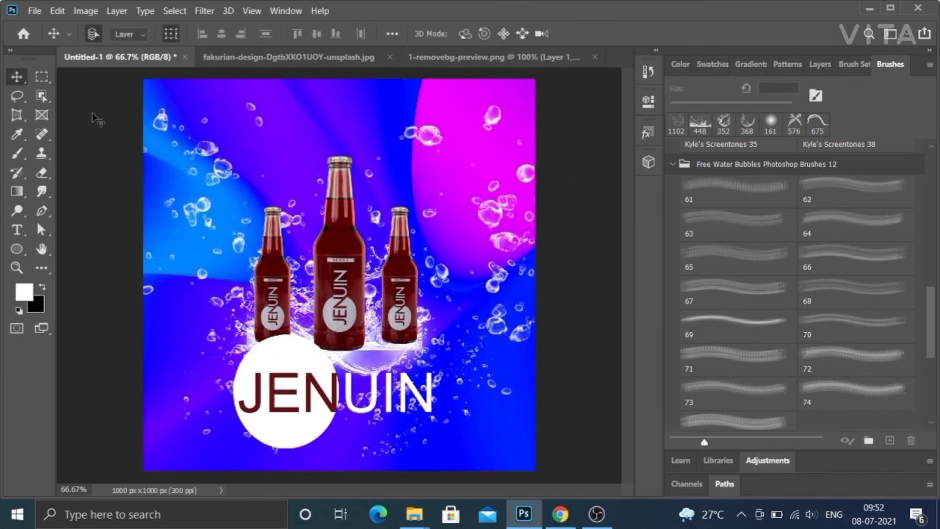